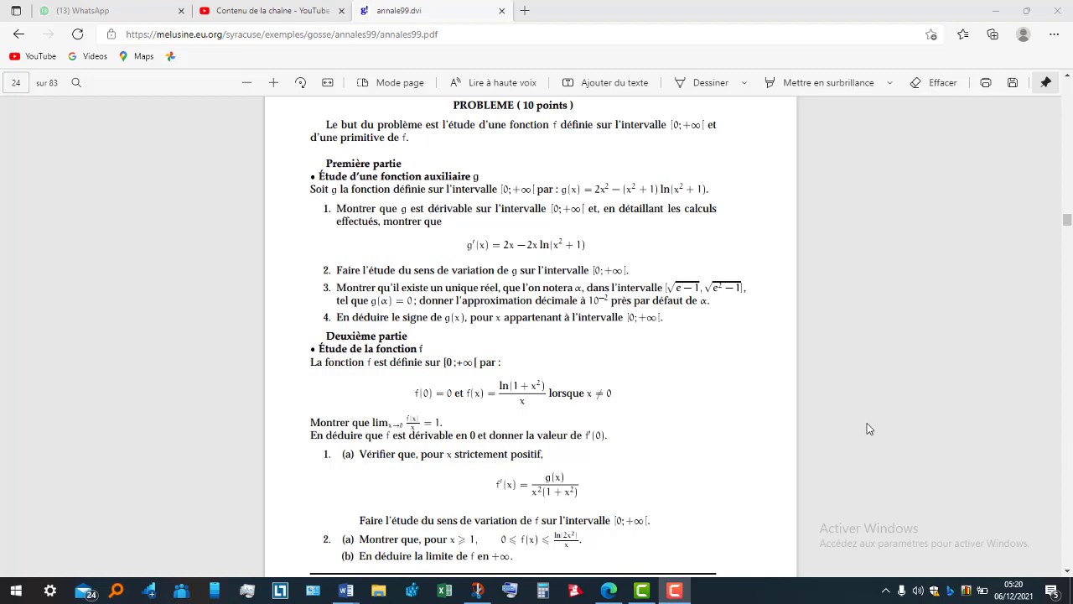
Step: Scroll the annale99 PDF down to page 29, the Pondichéry 1998 problem
left_click(1069, 571)
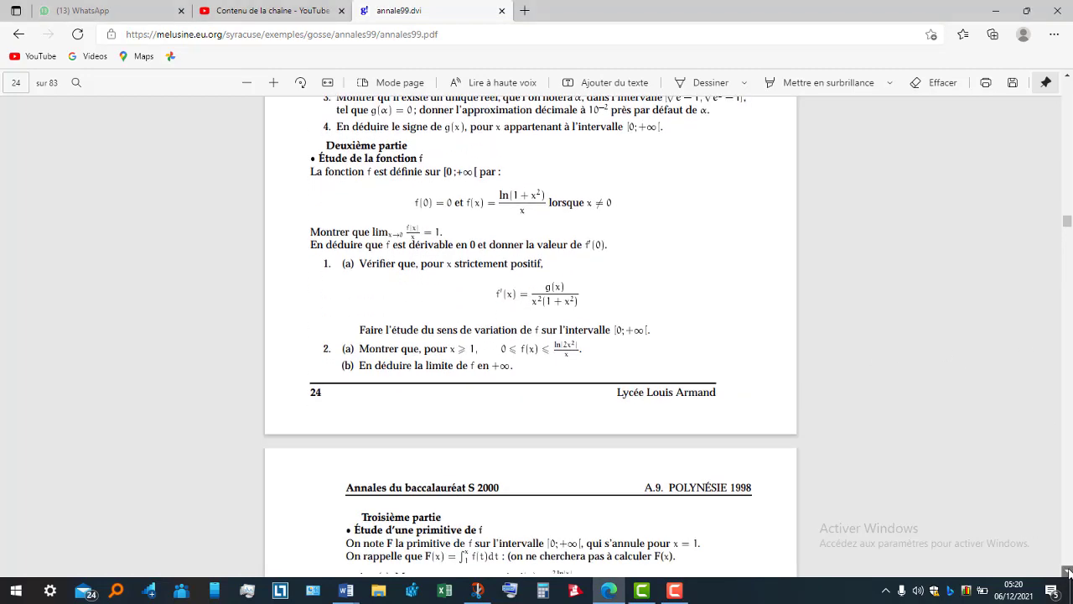
left_click(1068, 571)
left_click(1069, 571)
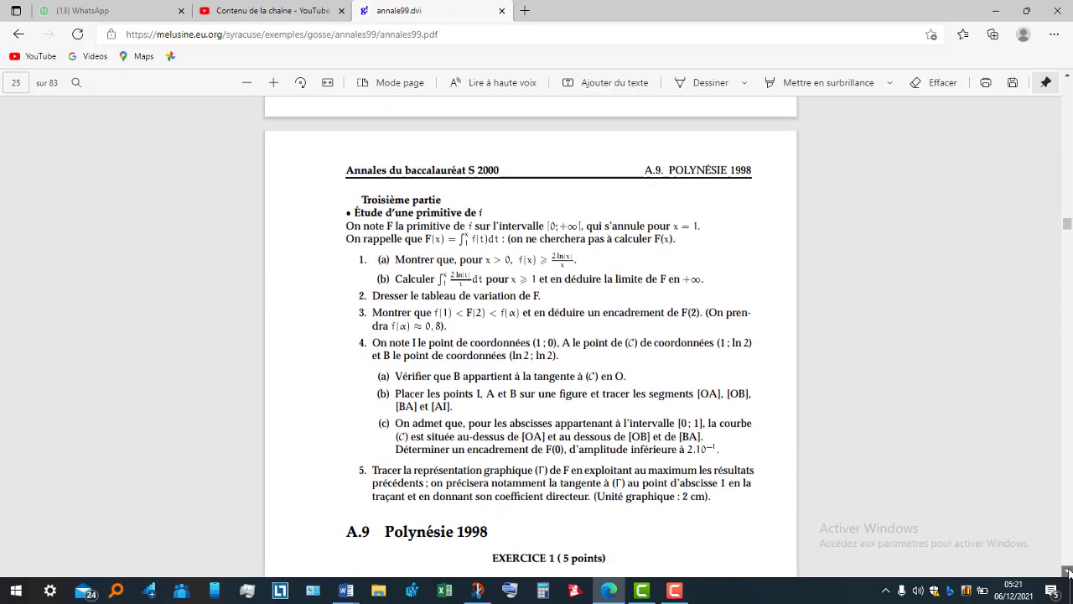
left_click(1068, 571)
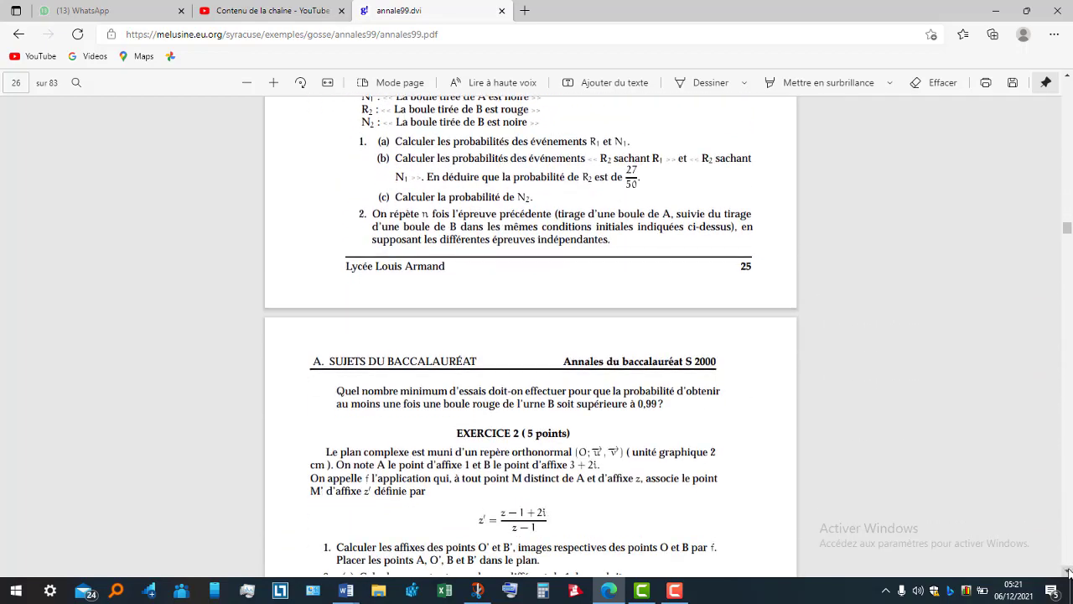
left_click(1069, 571)
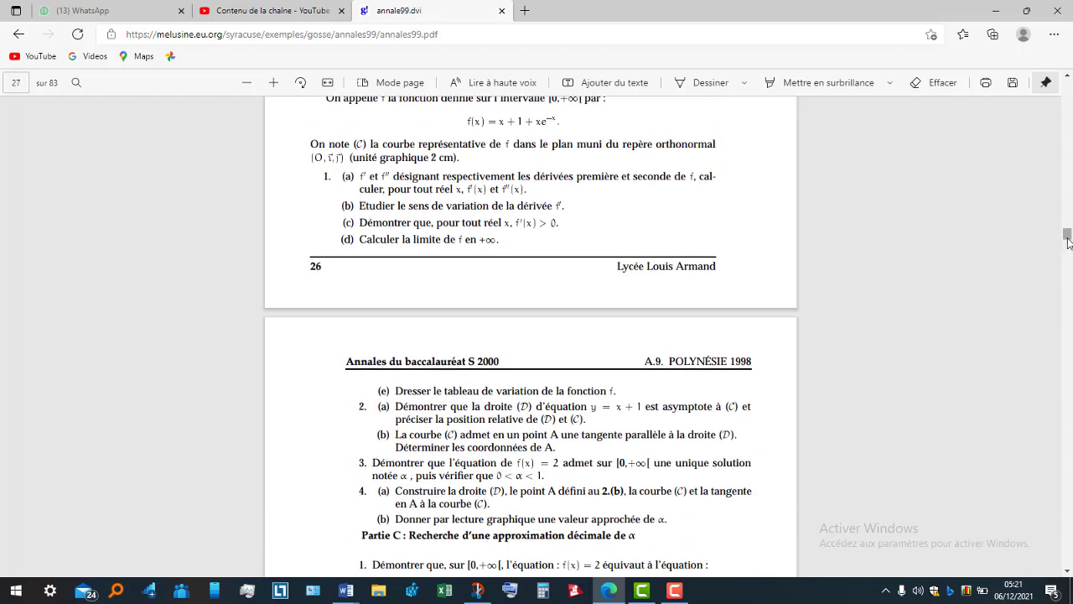
left_click_drag(1067, 242, 1068, 255)
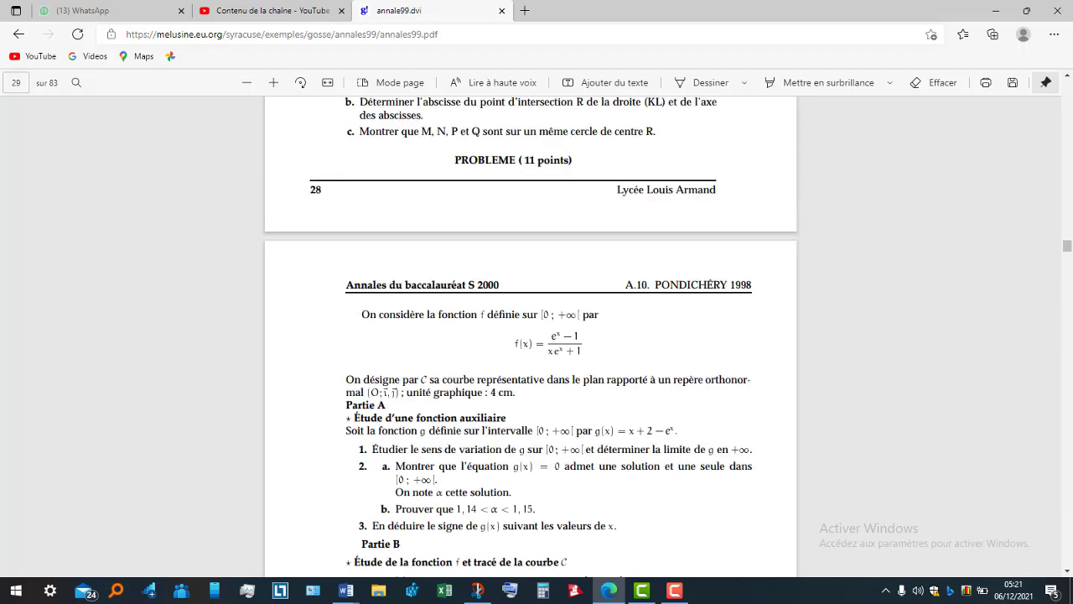
left_click(1068, 571)
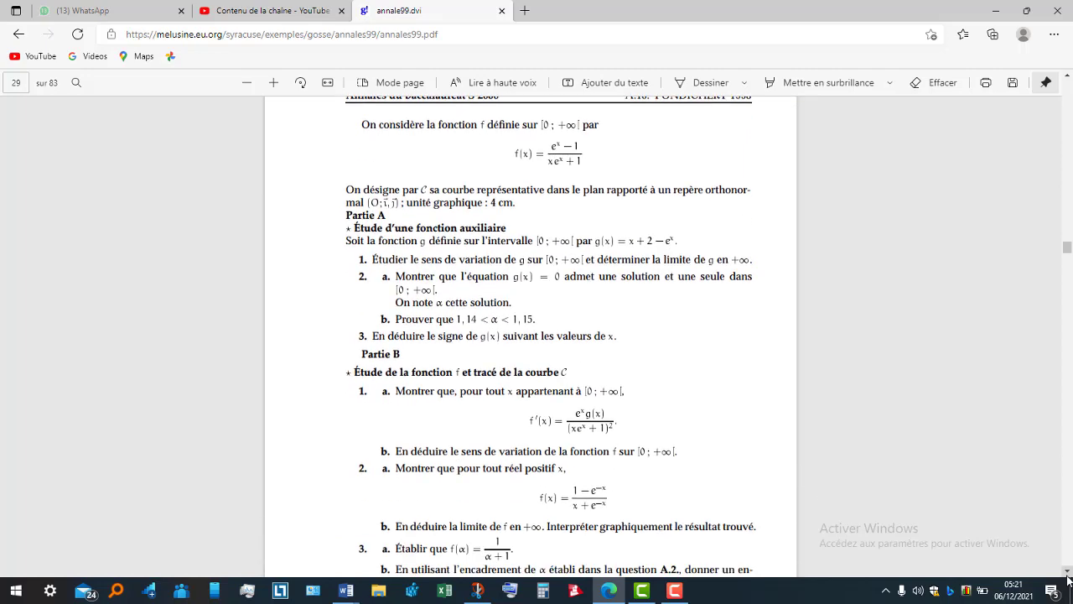
Step: Switch to Document4 in Word and delete all of its old equations
left_click(359, 590)
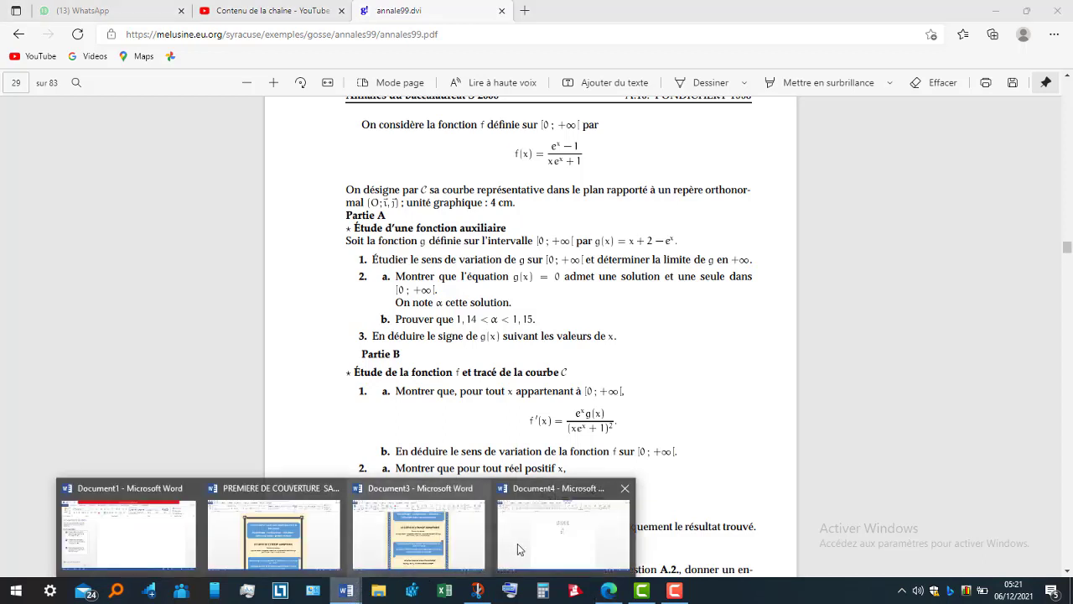
left_click(544, 545)
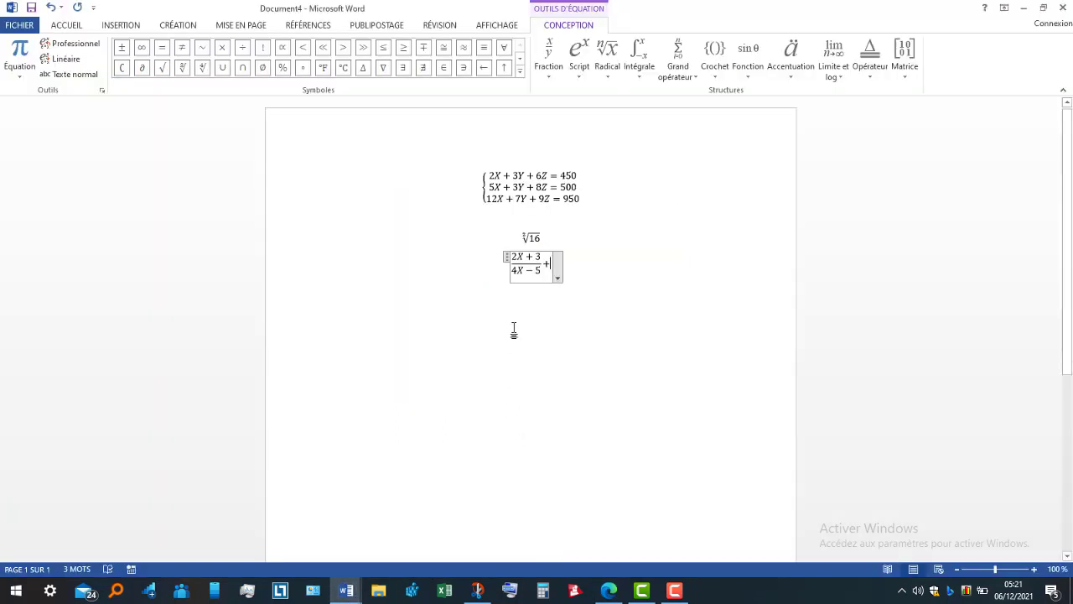
left_click(440, 333)
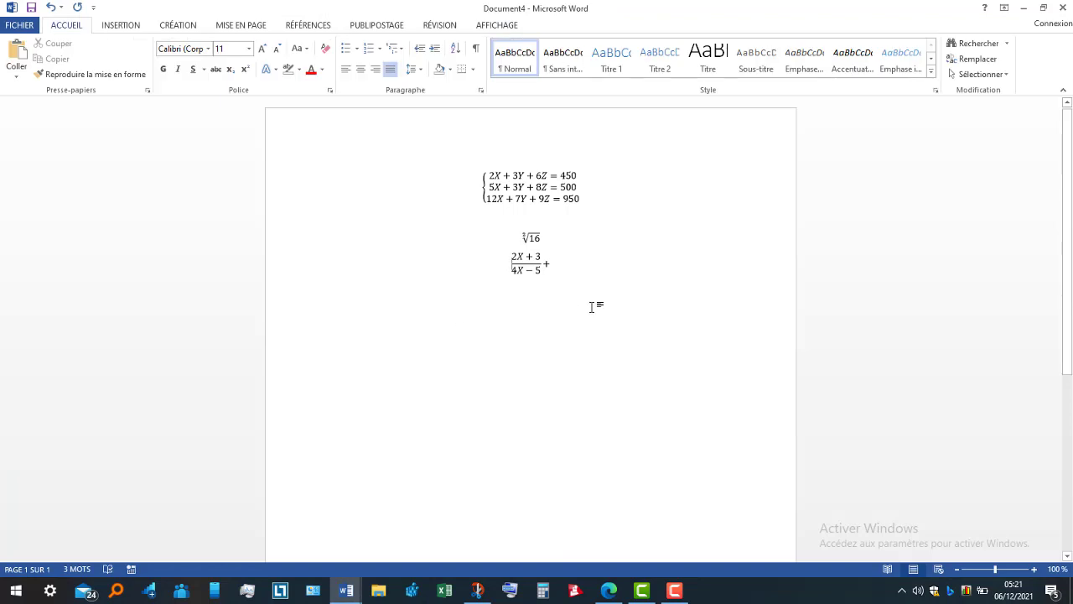
key("ctrl+a")
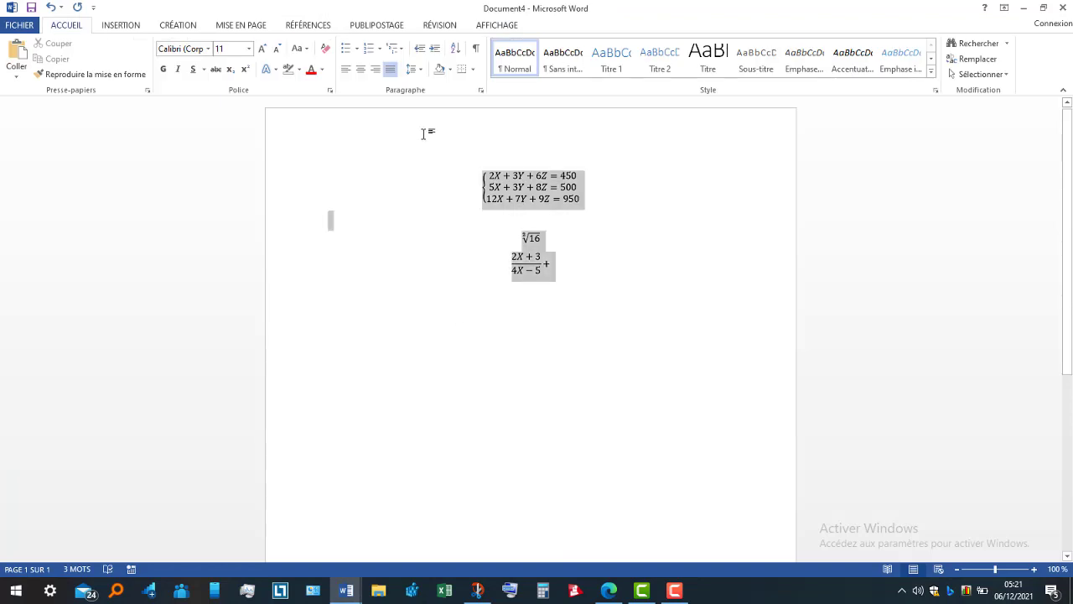
key("Delete")
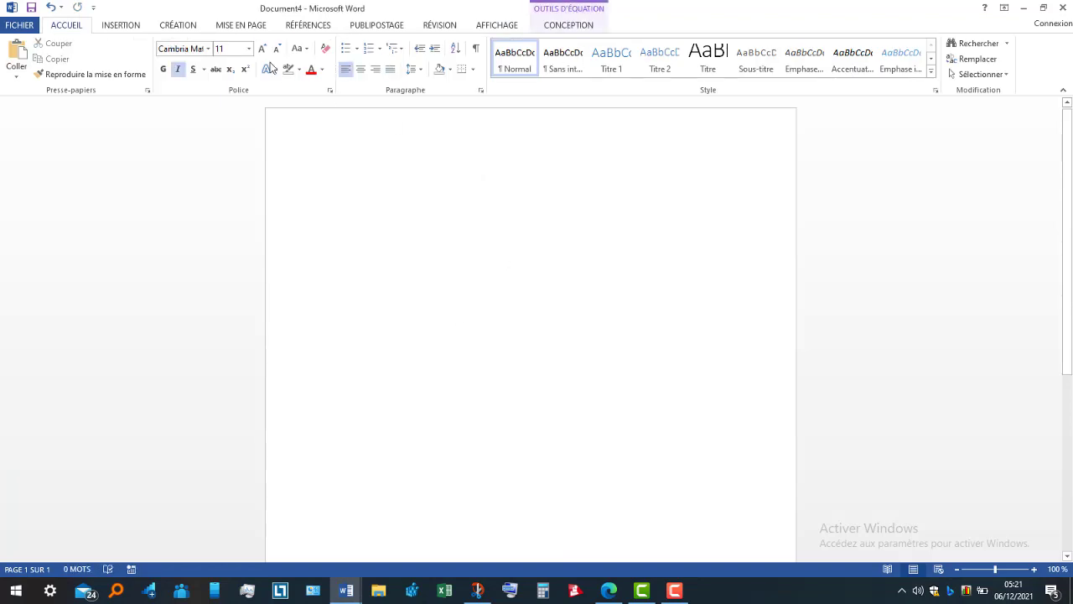
left_click(130, 27)
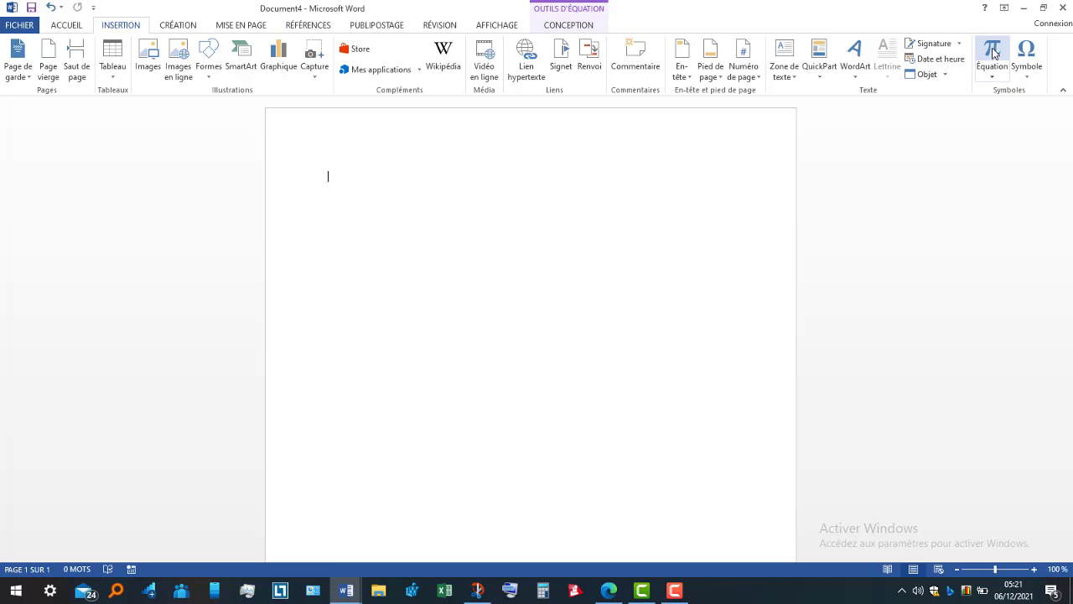
Step: Insert a blank equation placeholder from the Équation dropdown at the top of Document4
left_click(993, 53)
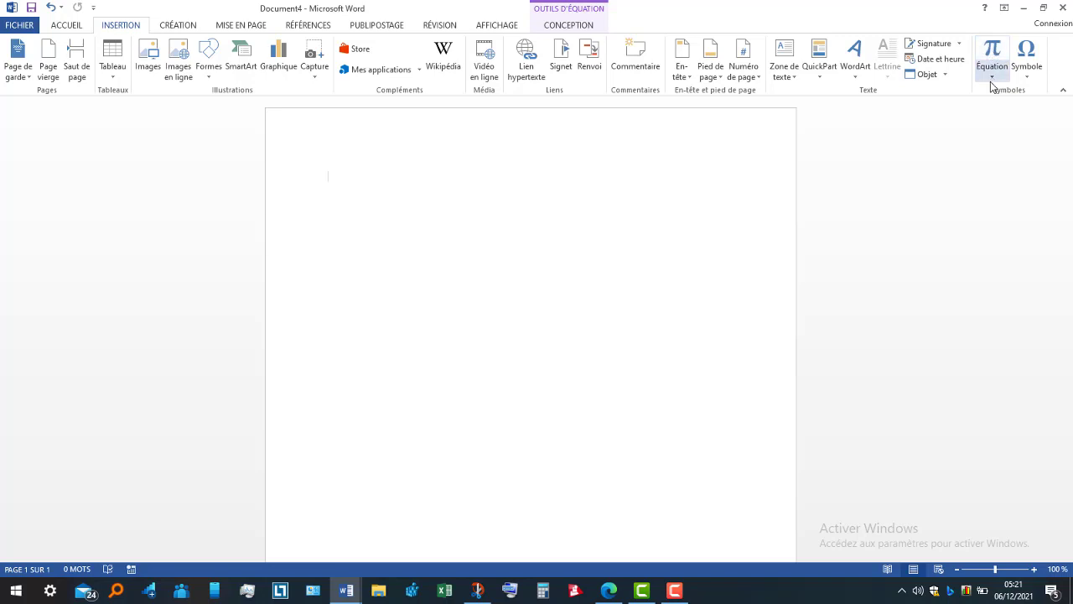
left_click(992, 76)
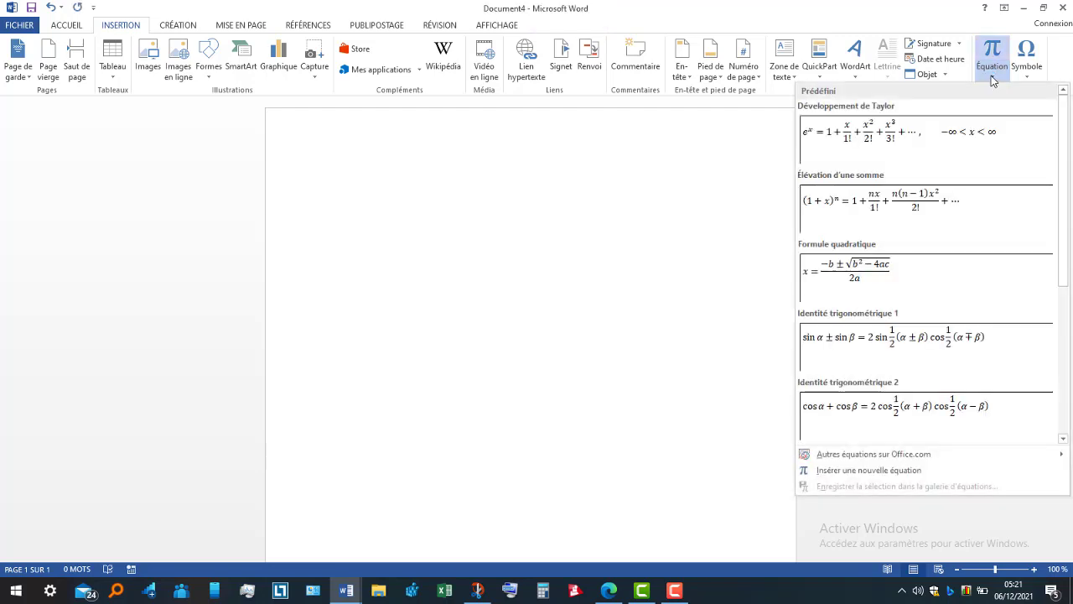
left_click(936, 94)
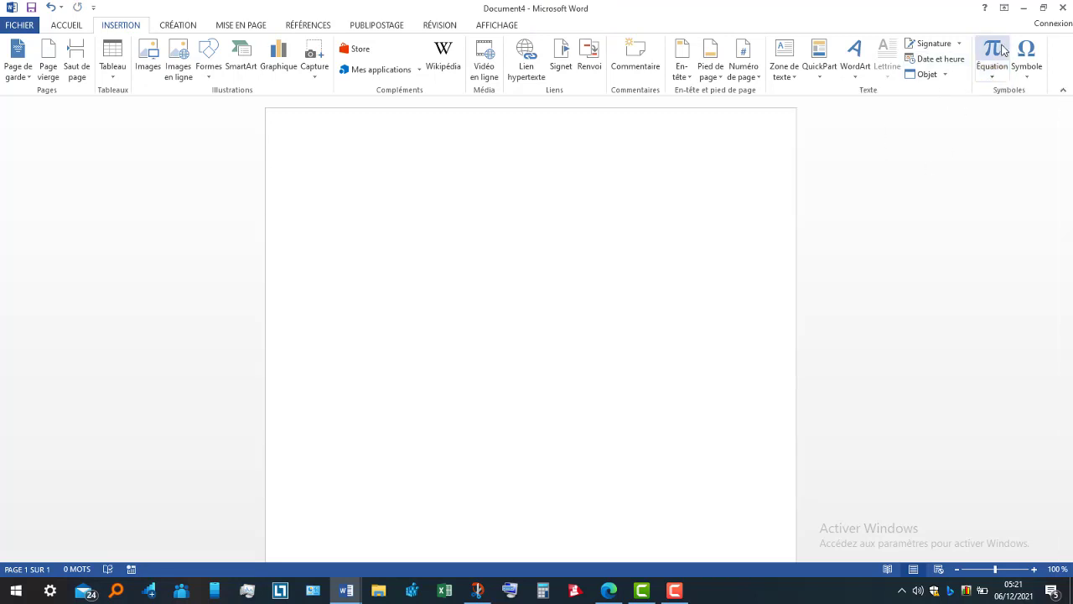
left_click(993, 76)
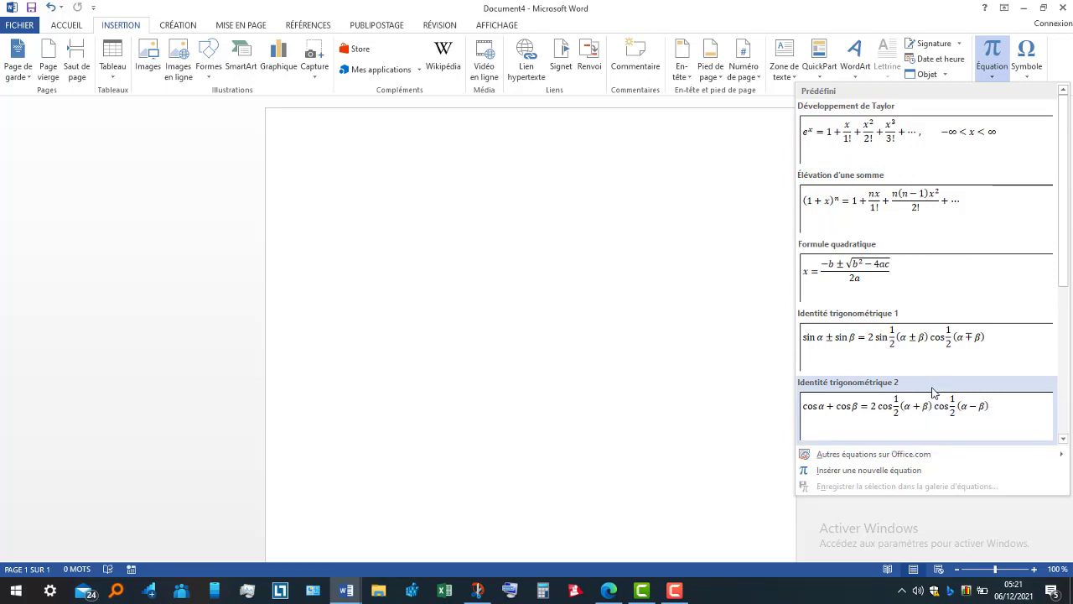
left_click(872, 477)
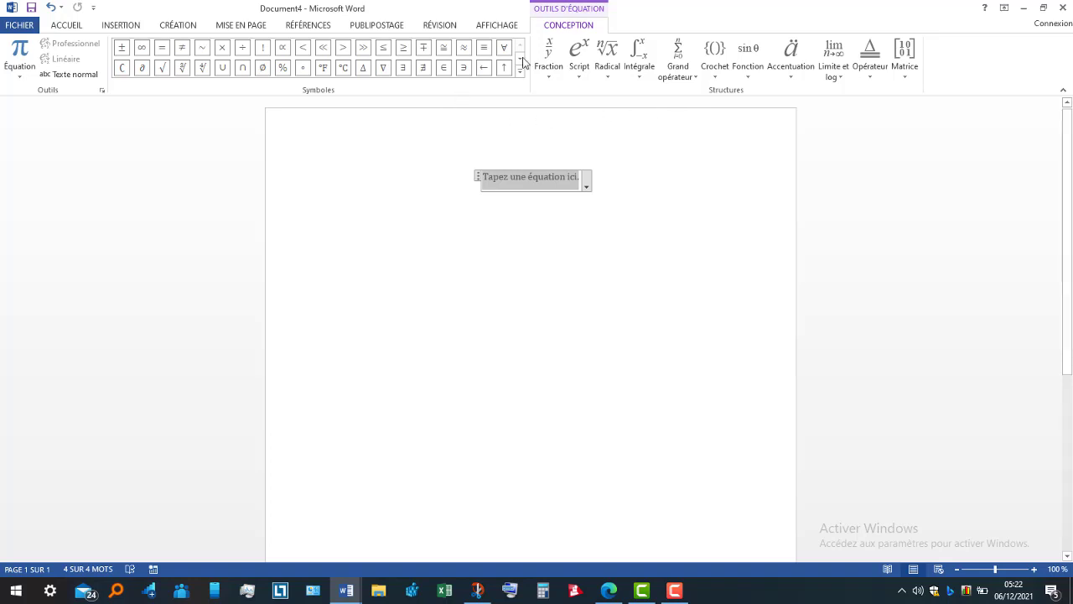
Step: Insert a lim template from Limite et log and type x into its subscript
left_click(837, 57)
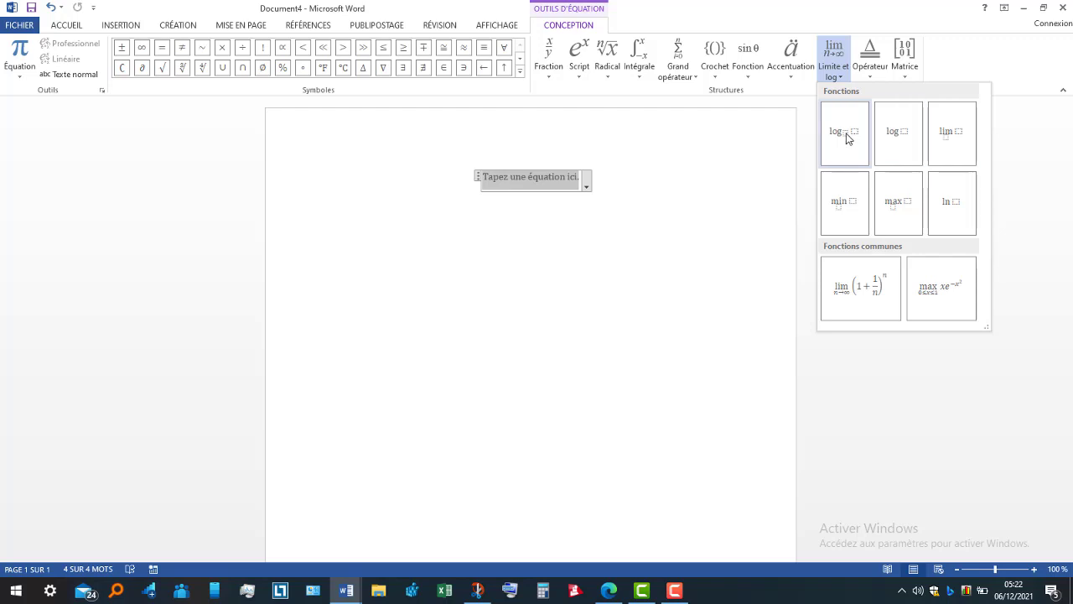
left_click(953, 143)
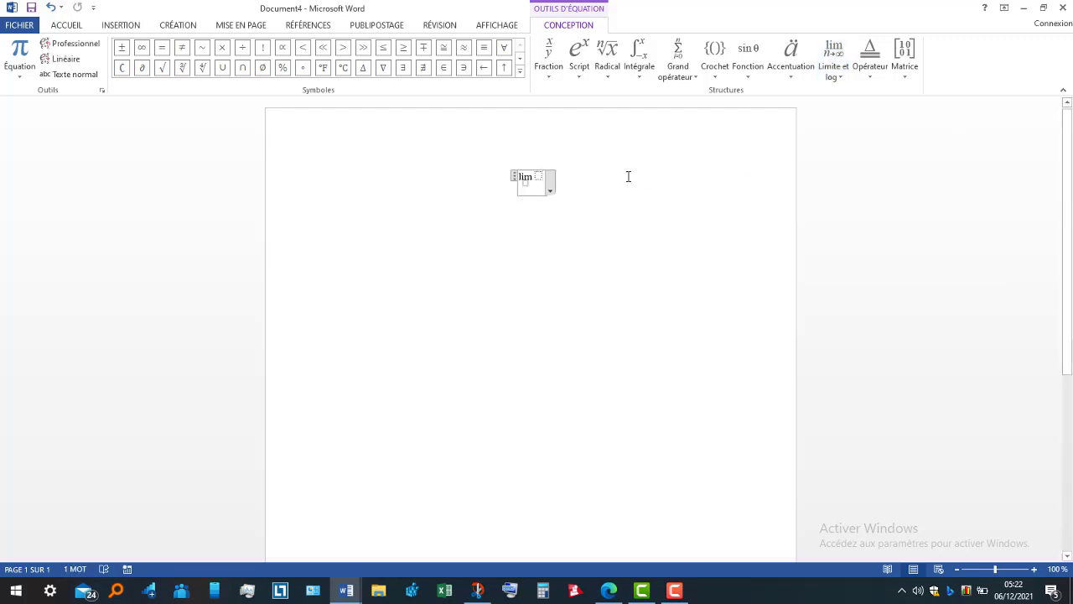
left_click(539, 176)
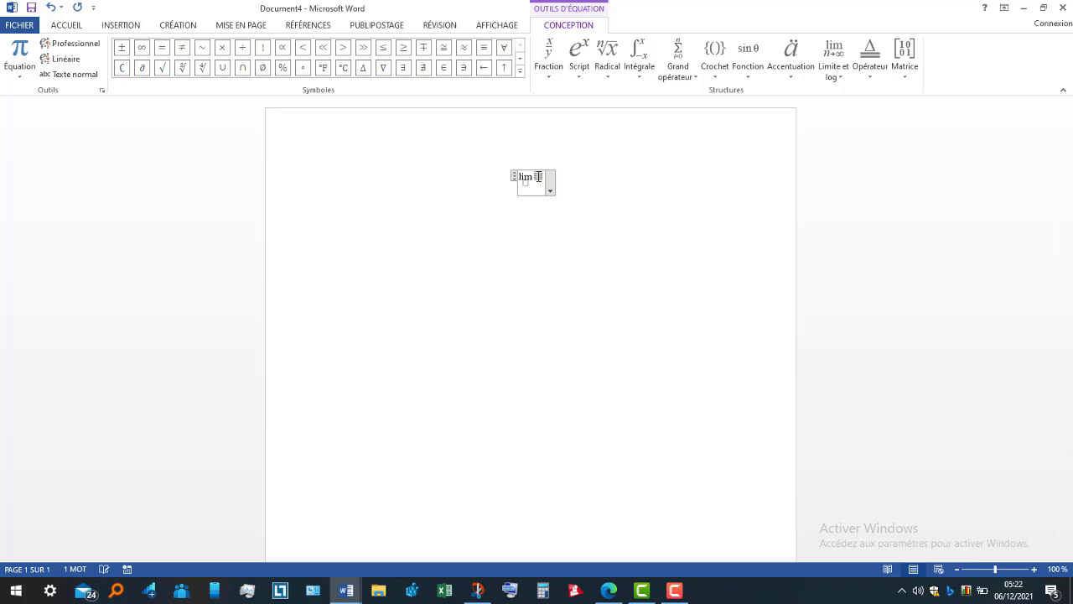
type("x")
left_click(610, 591)
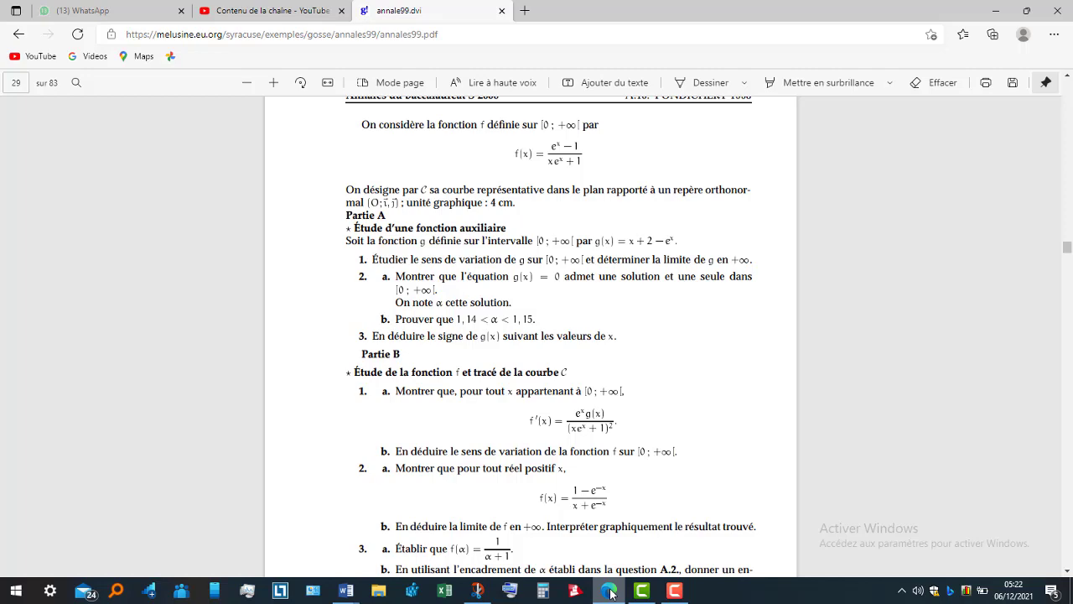
left_click(609, 591)
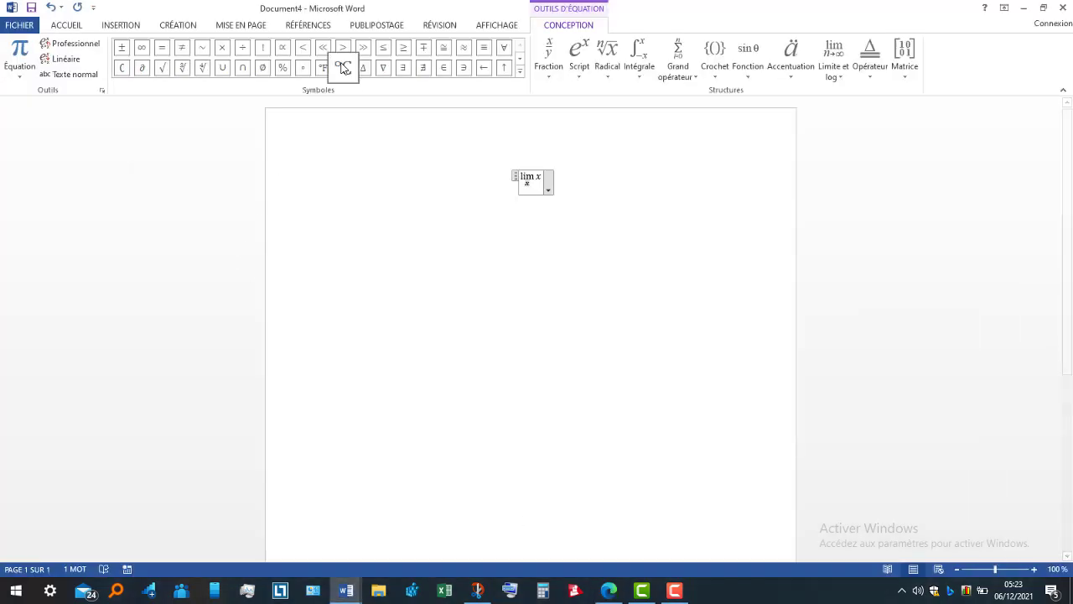
Step: Complete the limit subscript as x → ∞ and start a new line below
left_click(520, 75)
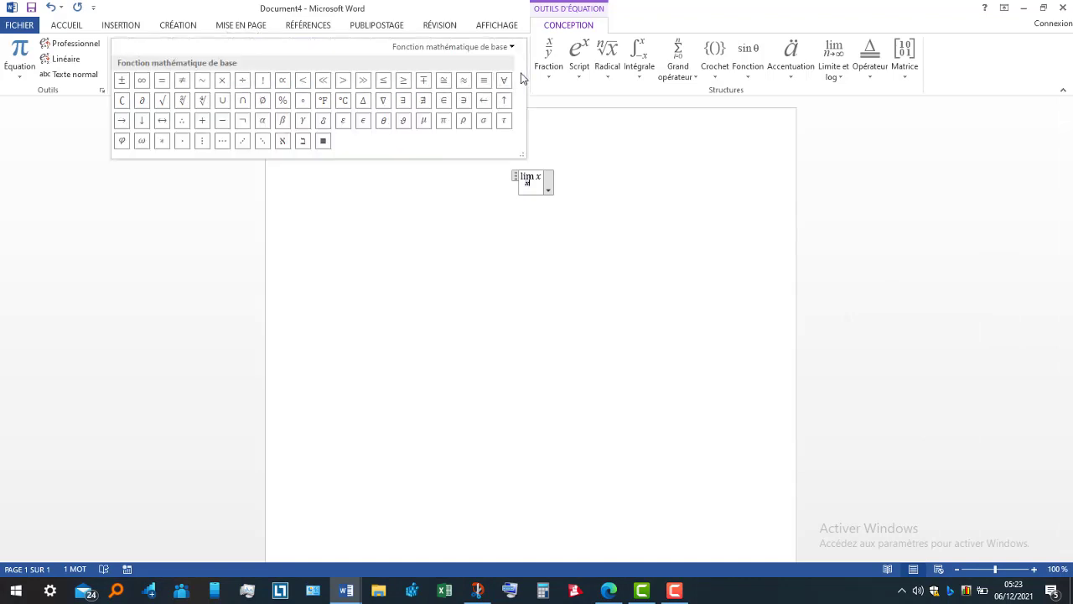
left_click(123, 123)
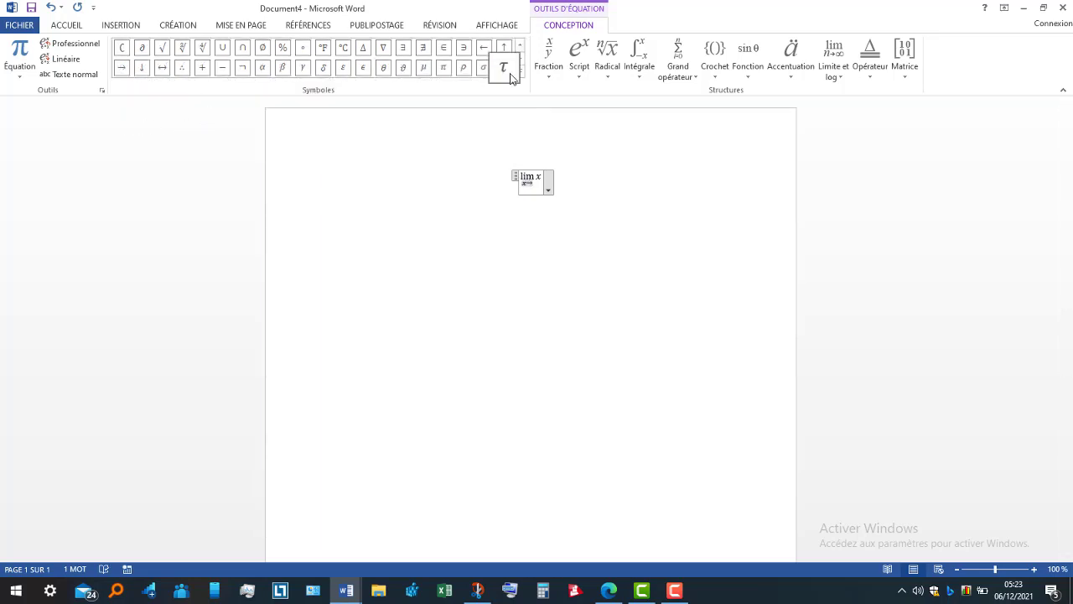
left_click(520, 75)
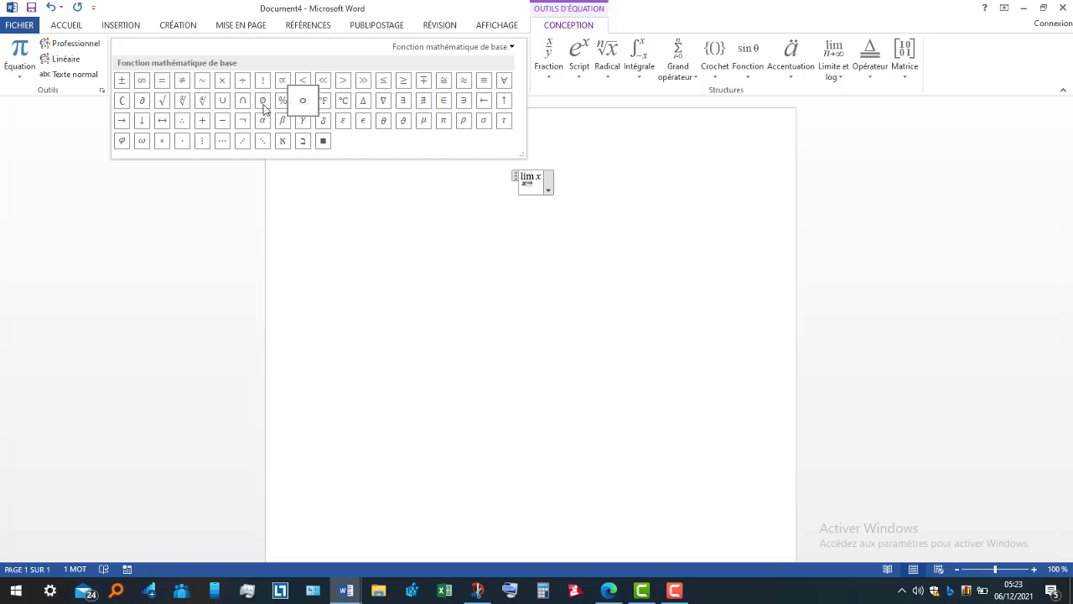
left_click(149, 85)
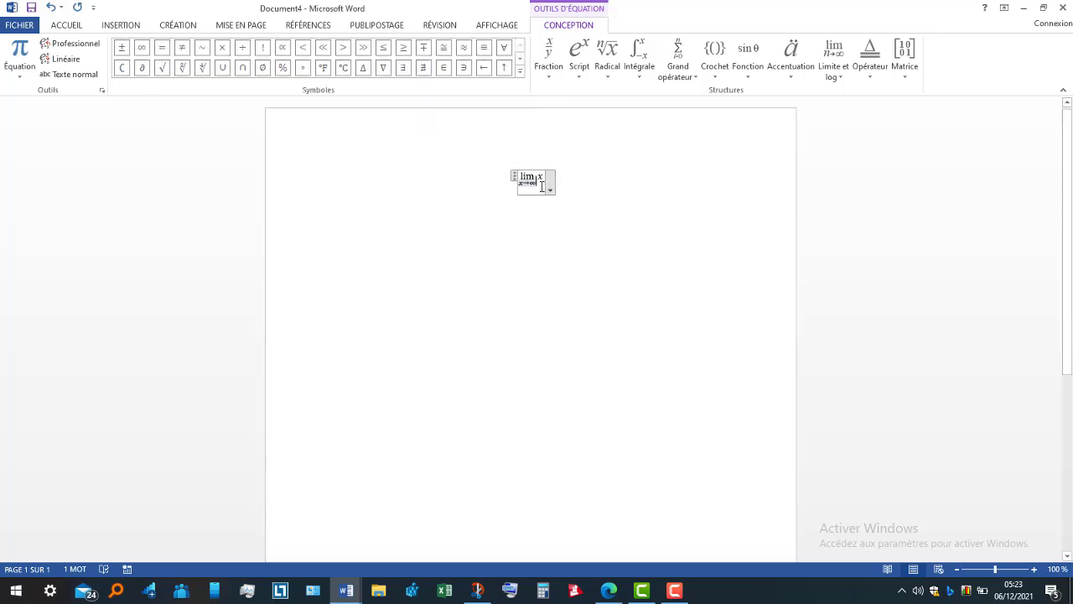
left_click(568, 188)
key("Return")
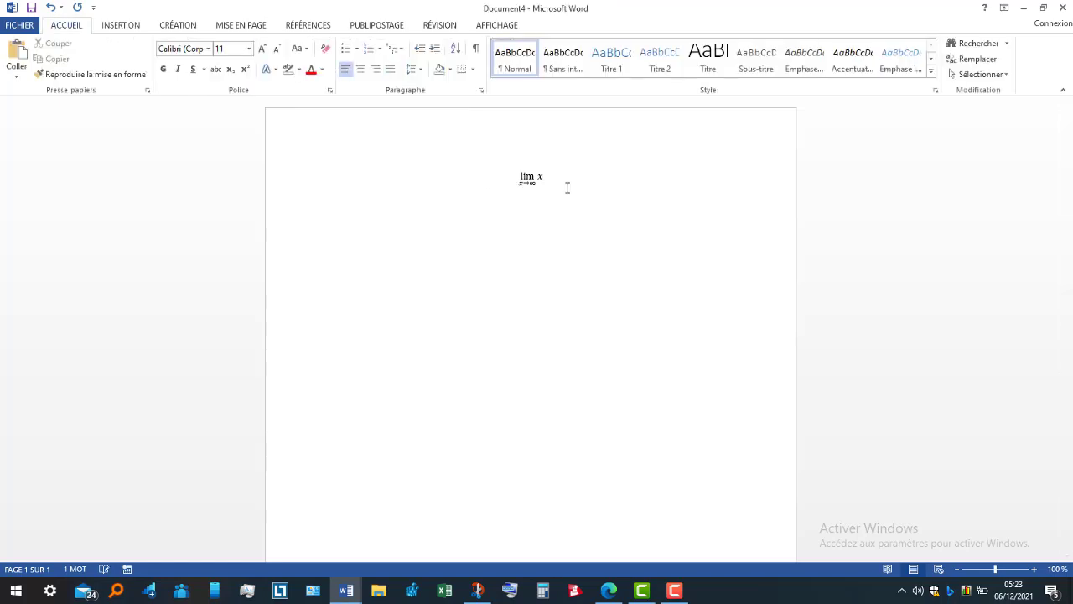
Step: Add a new equation with an integral template and fill its limits 1 and 5
left_click(130, 25)
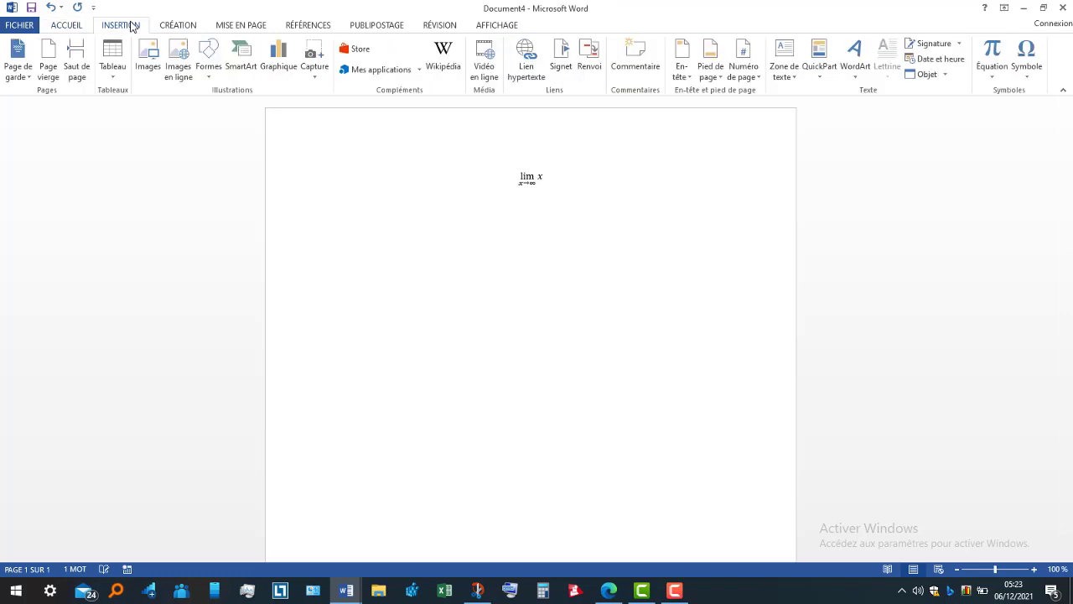
left_click(995, 55)
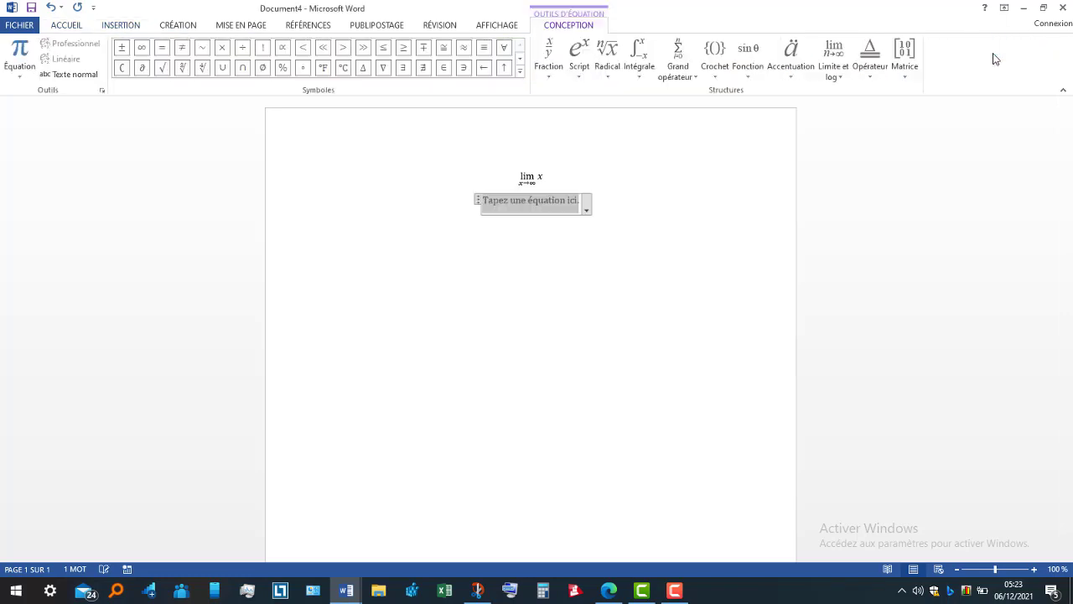
left_click(638, 79)
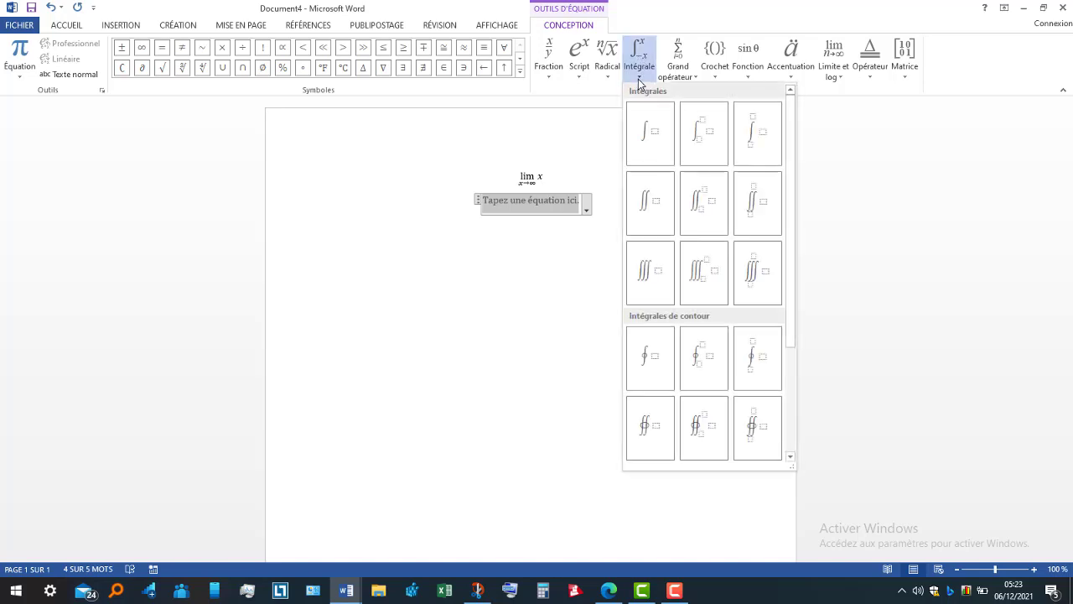
left_click(699, 146)
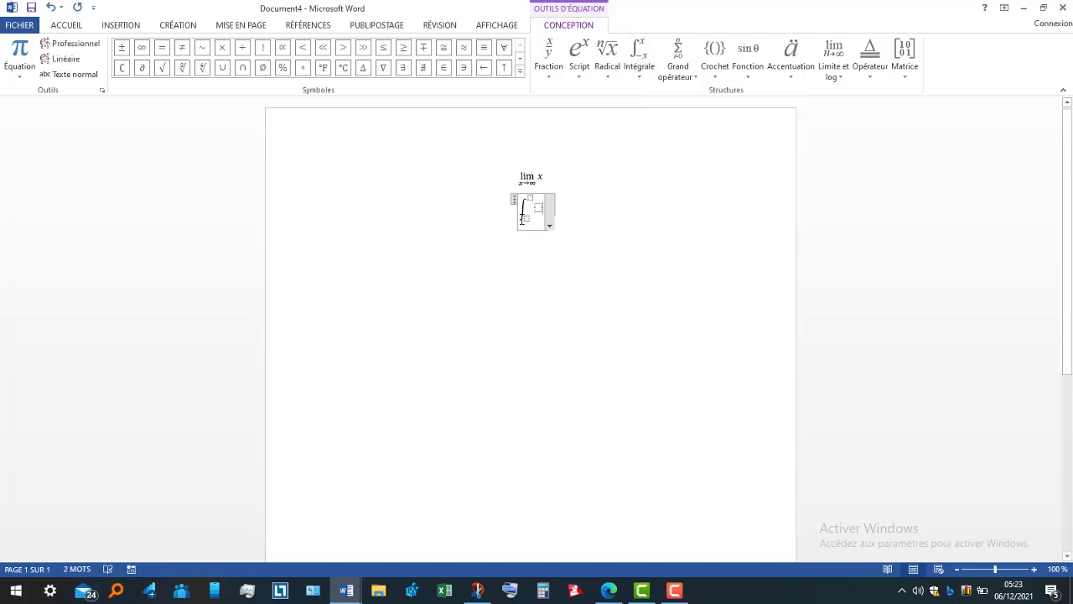
left_click(526, 219)
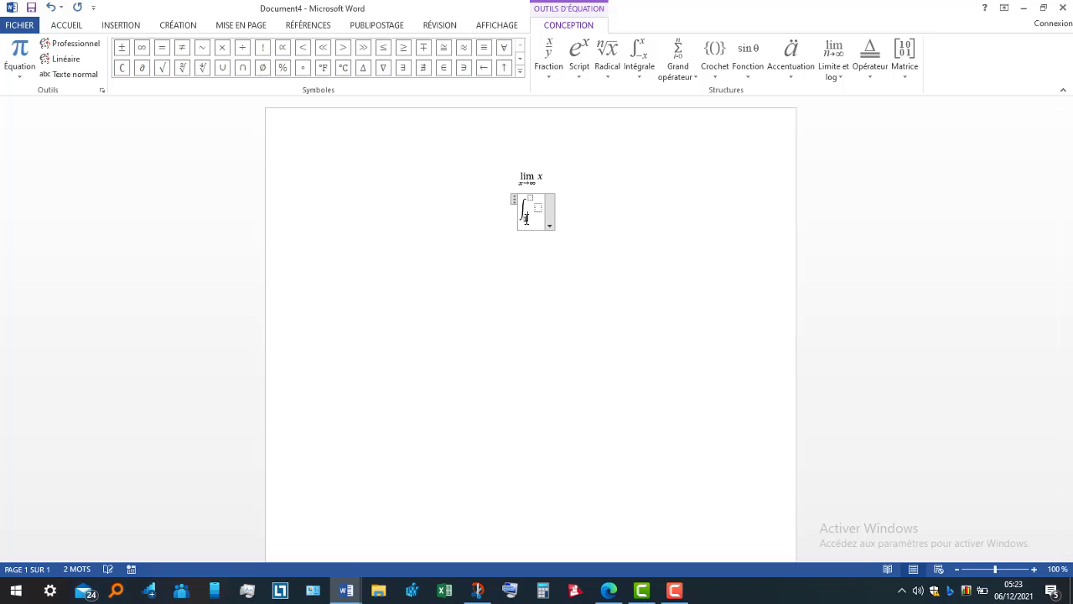
left_click(530, 196)
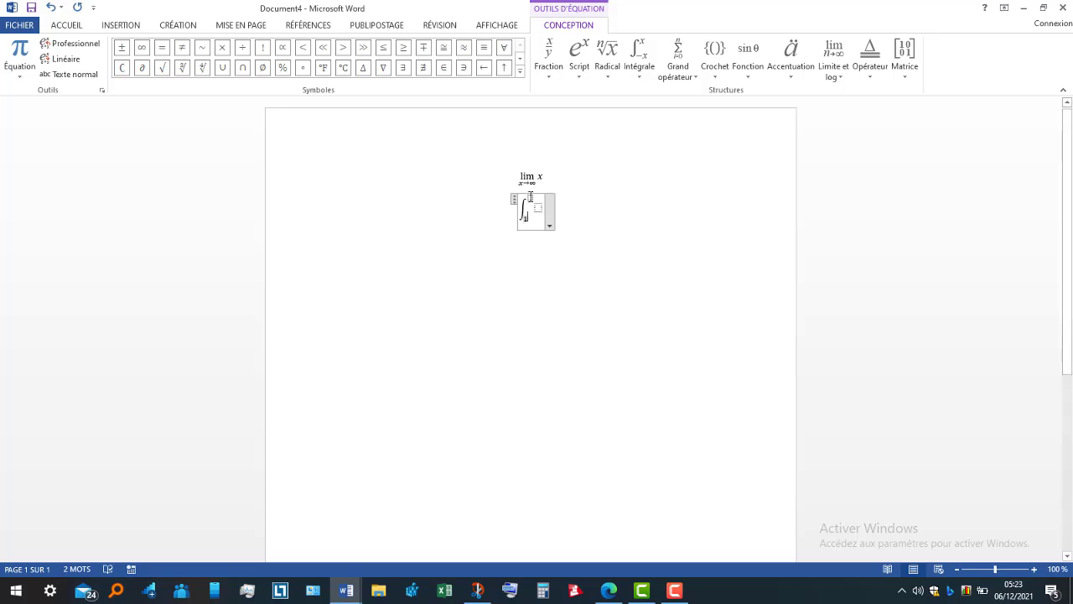
left_click(530, 196)
type("5")
Step: Enter the integrand (2x + 5) and remove a stray character from the upper limit
left_click(537, 206)
type("2x")
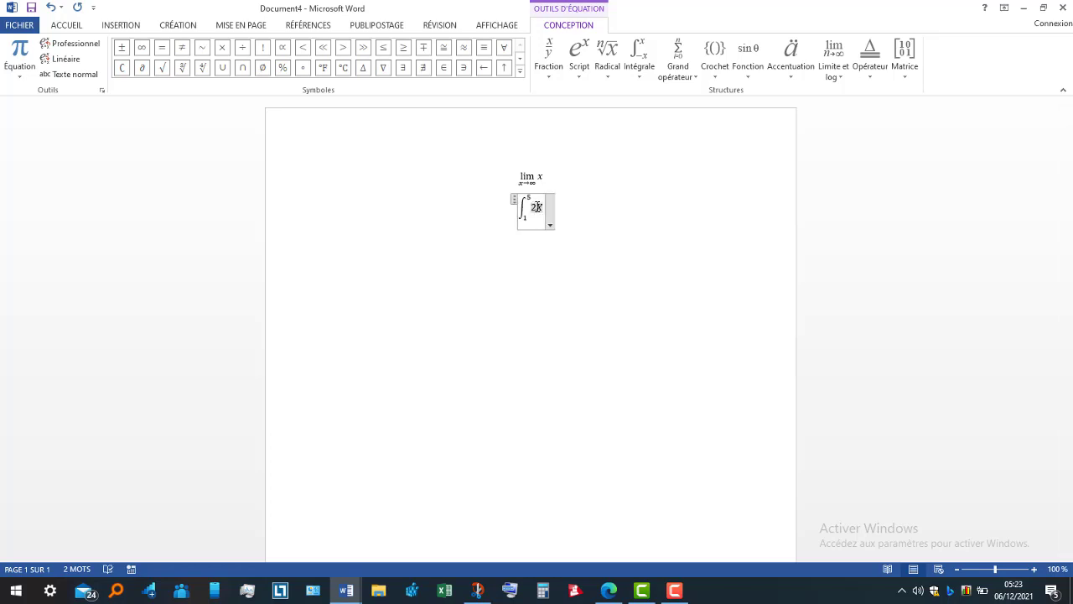
key("BackSpace")
key("BackSpace")
type("2x")
type("+")
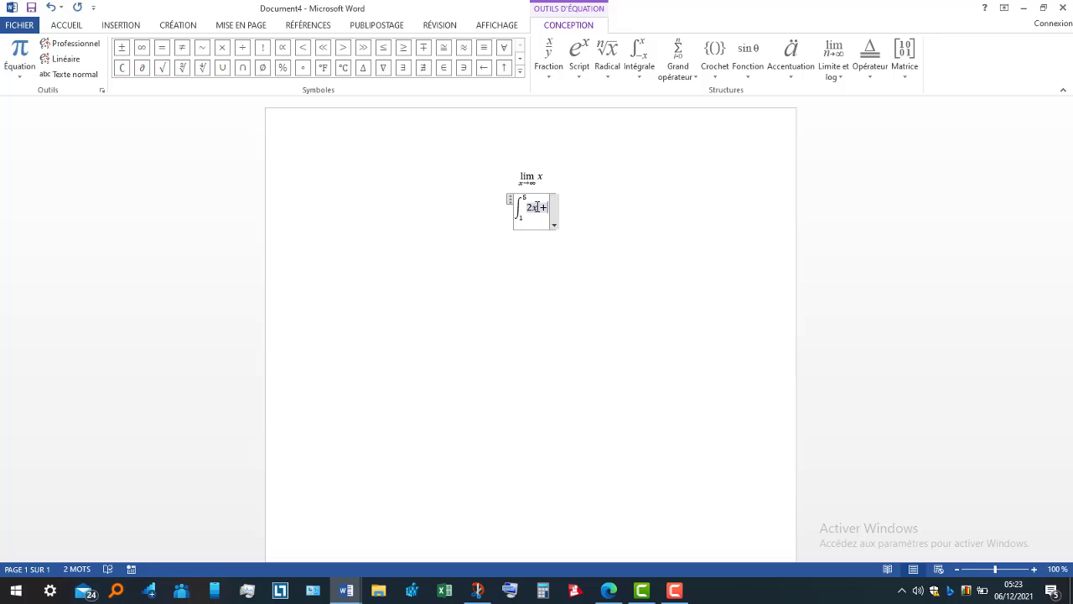
type("5")
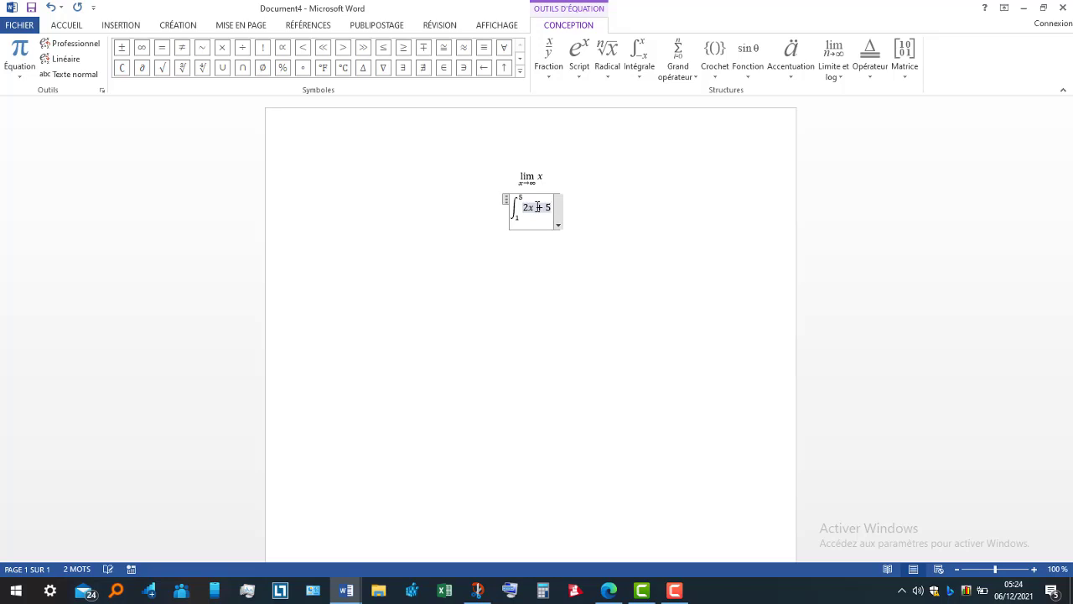
type(")")
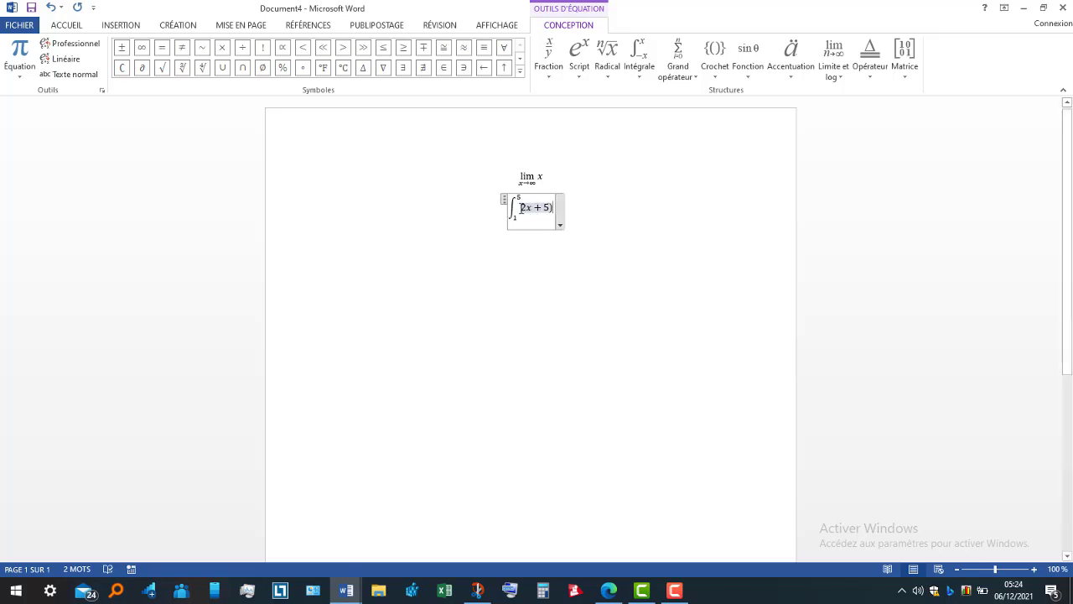
left_click(521, 207)
key("Up")
type("0")
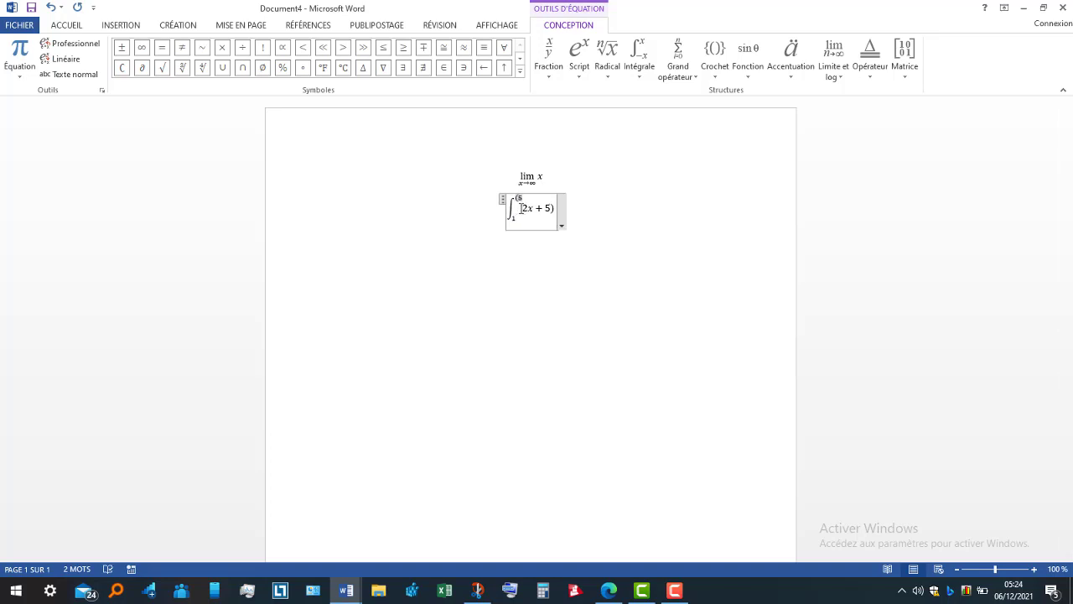
key("BackSpace")
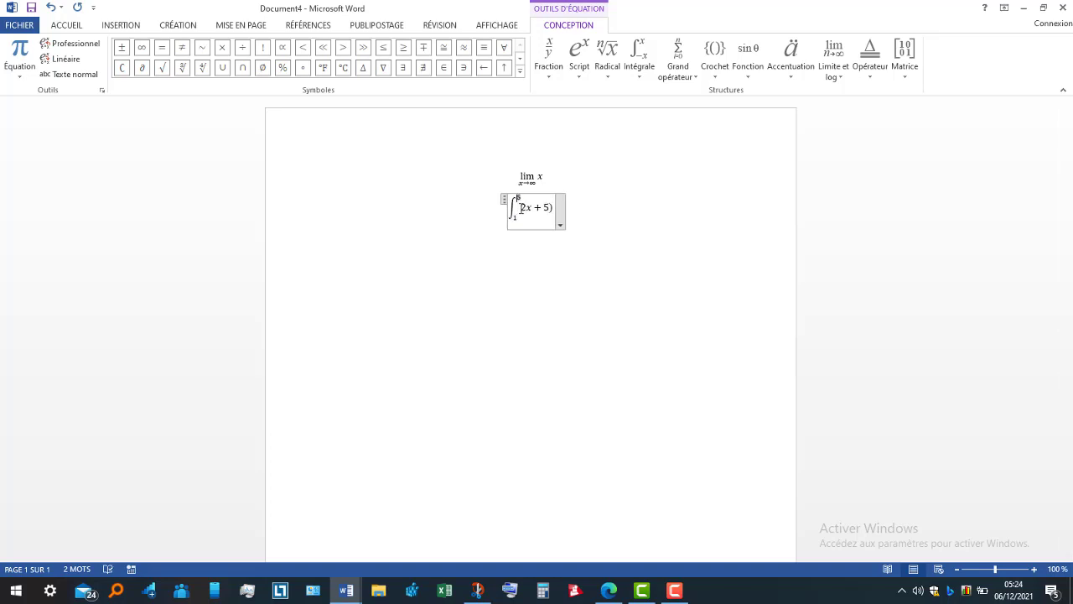
Step: Append dx to the integrand and start a new line below the integral
double_click(520, 207)
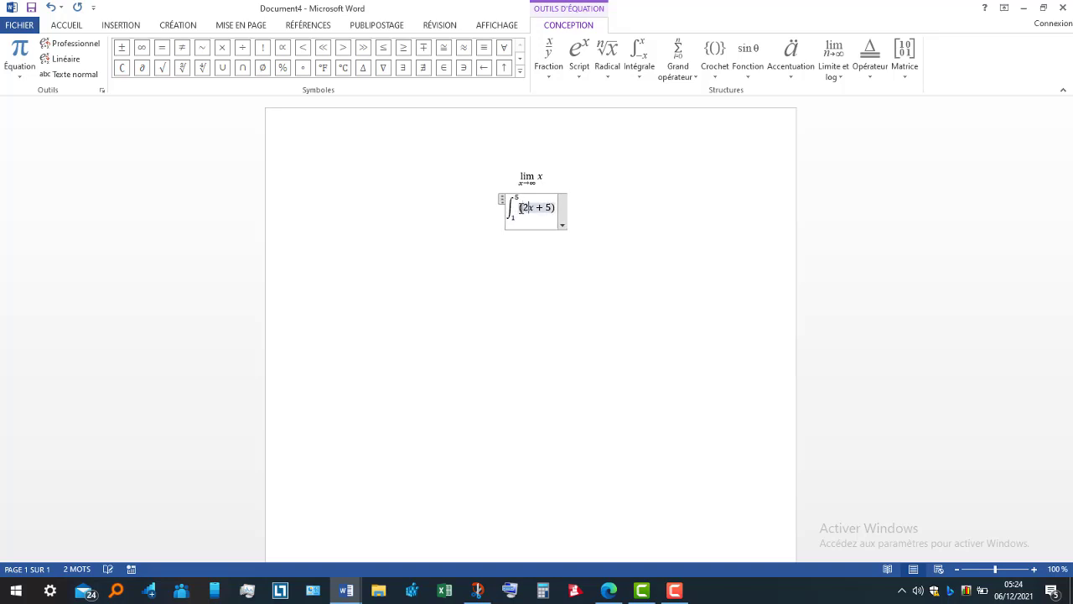
key("End")
type("d")
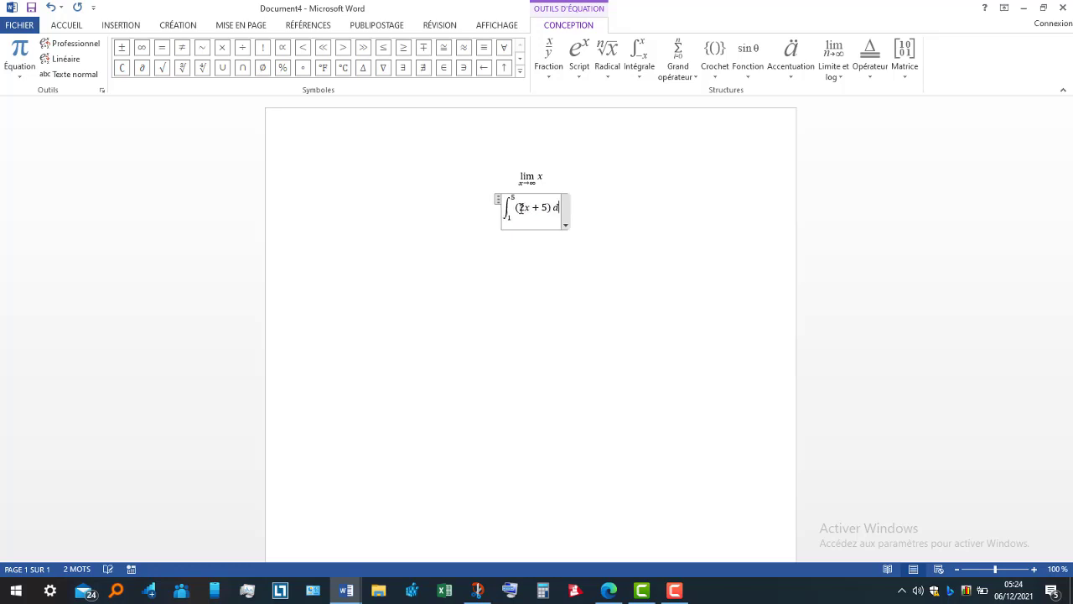
type("x")
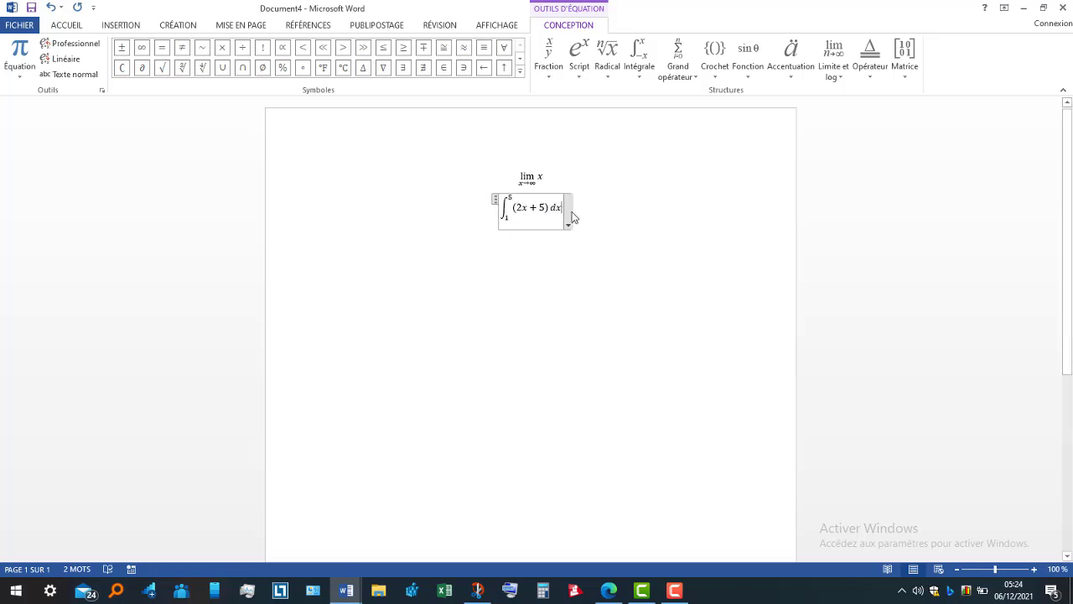
key("Return")
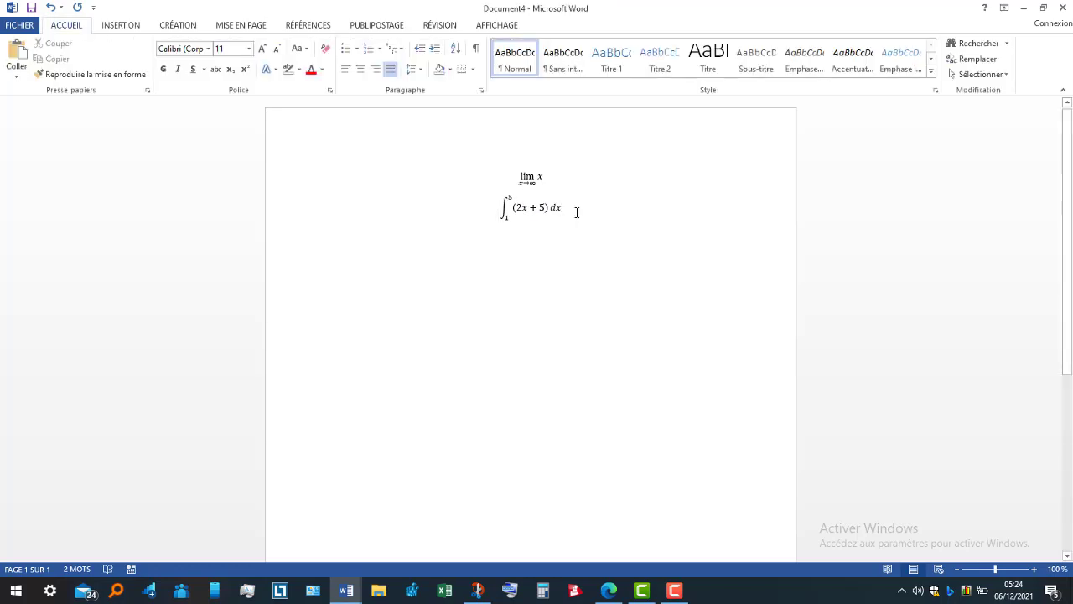
key("Return")
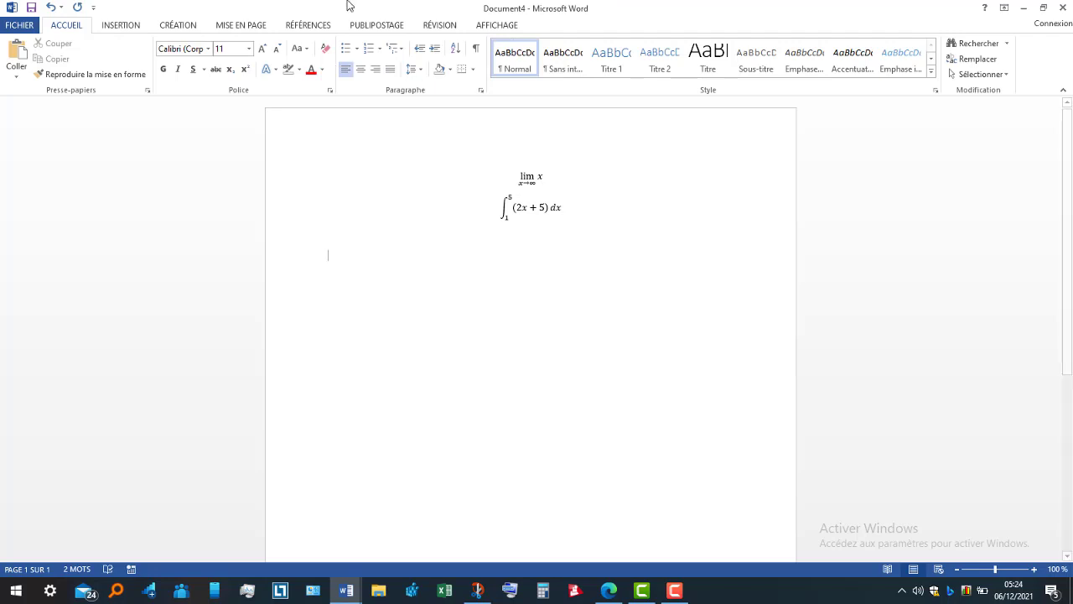
Step: Insert a new equation containing a stacked fraction template
left_click(114, 27)
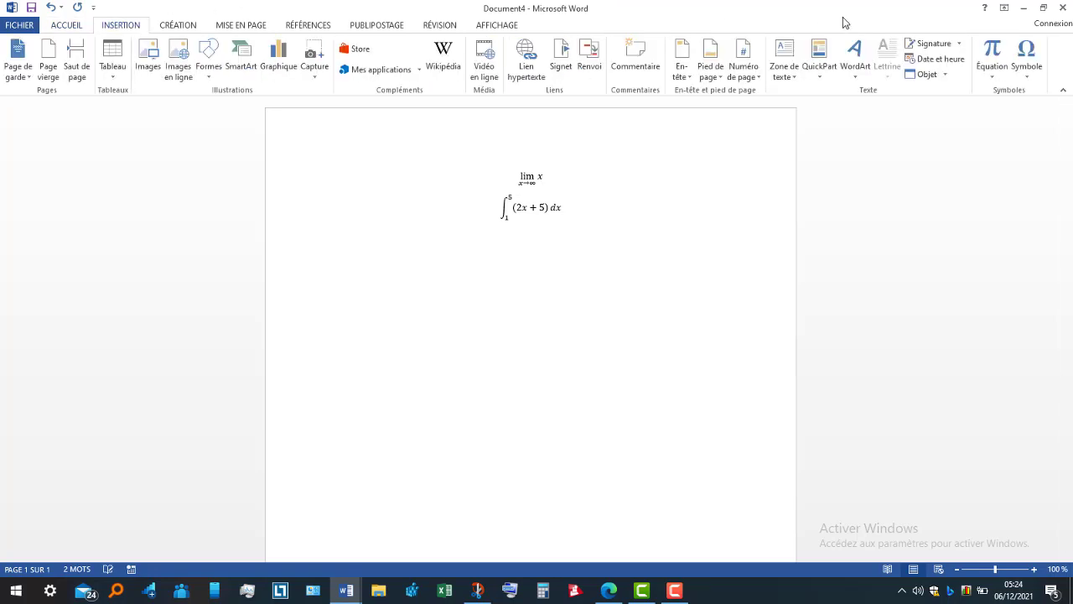
left_click(992, 53)
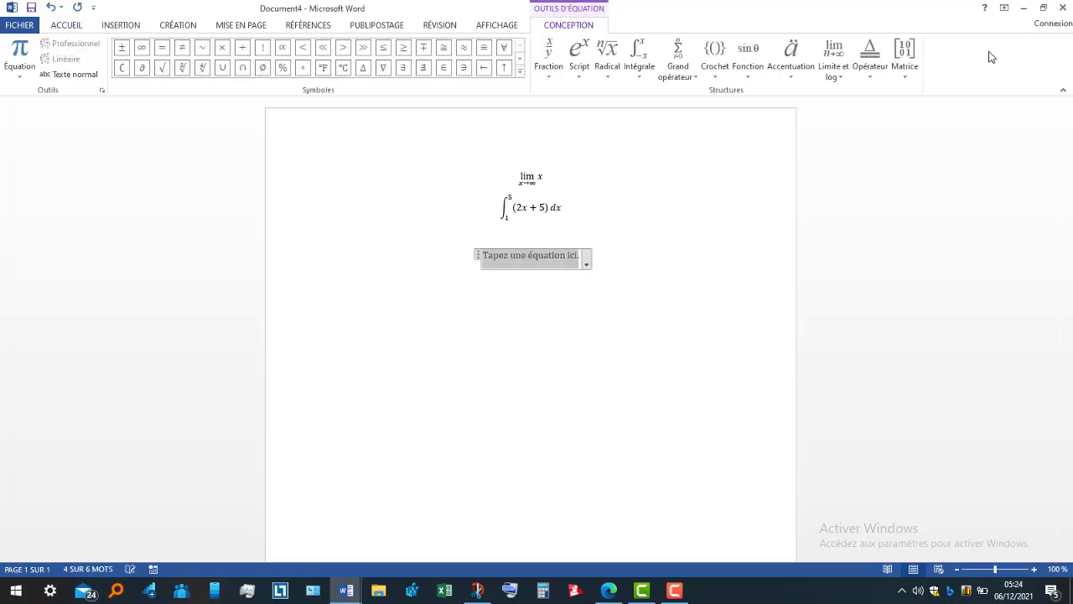
left_click(549, 55)
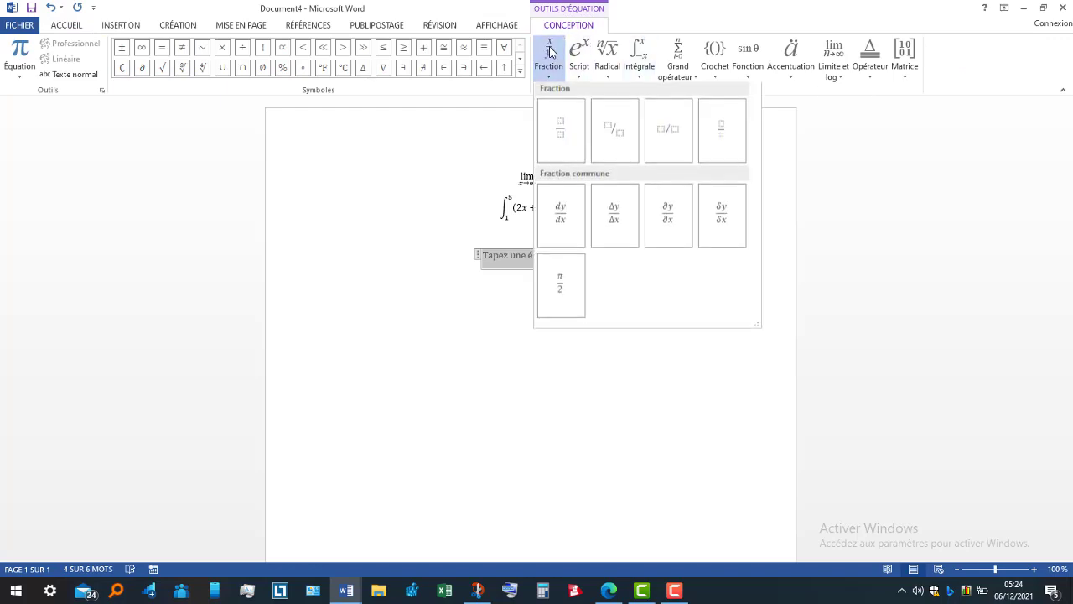
left_click(560, 128)
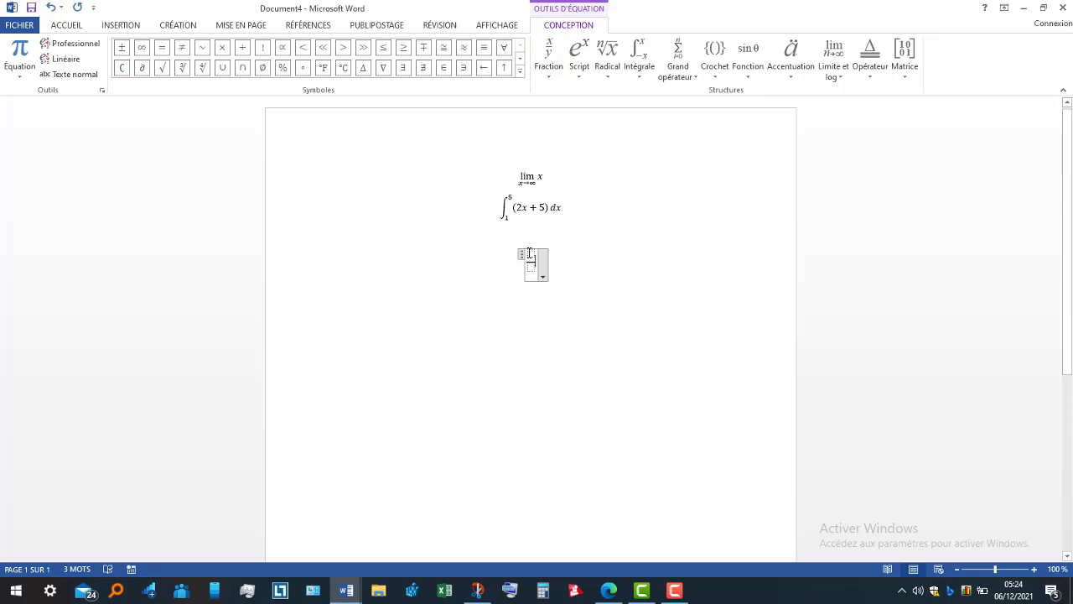
left_click(530, 252)
type("2x ")
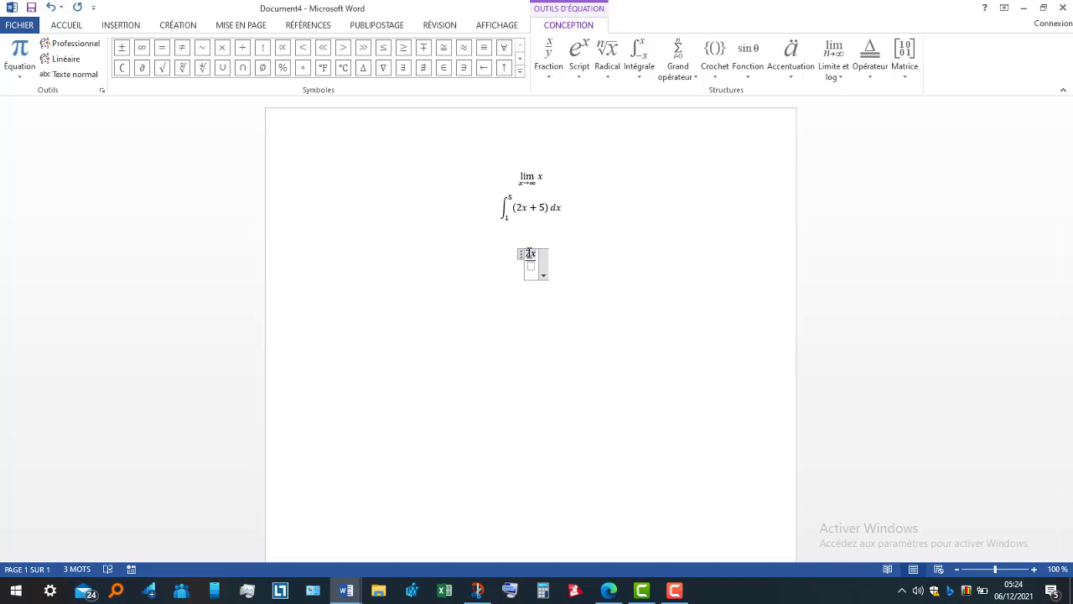
type("+")
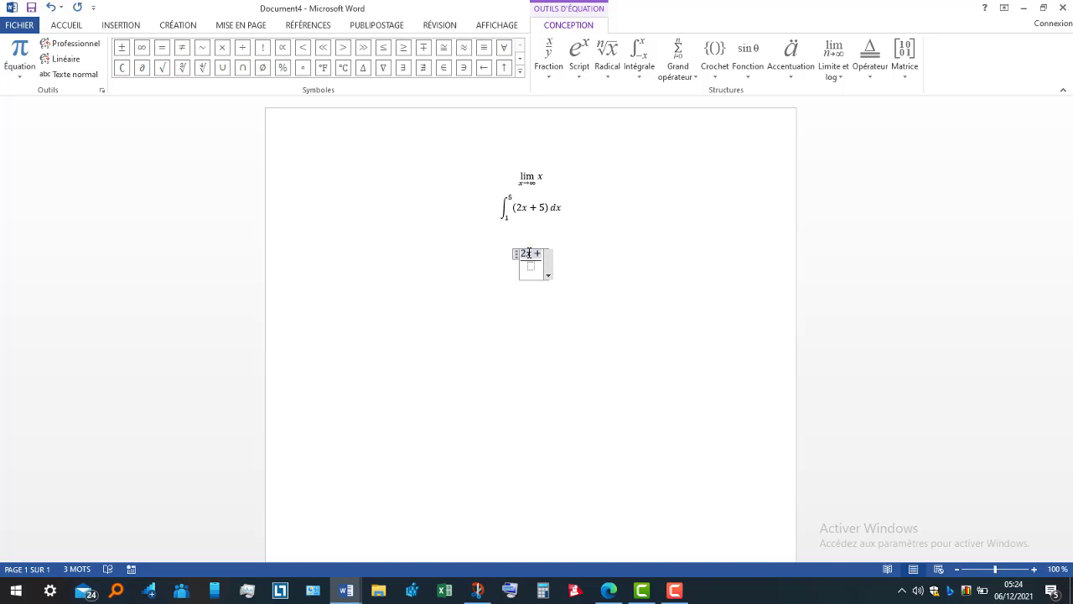
key("BackSpace")
key("BackSpace")
key("BackSpace")
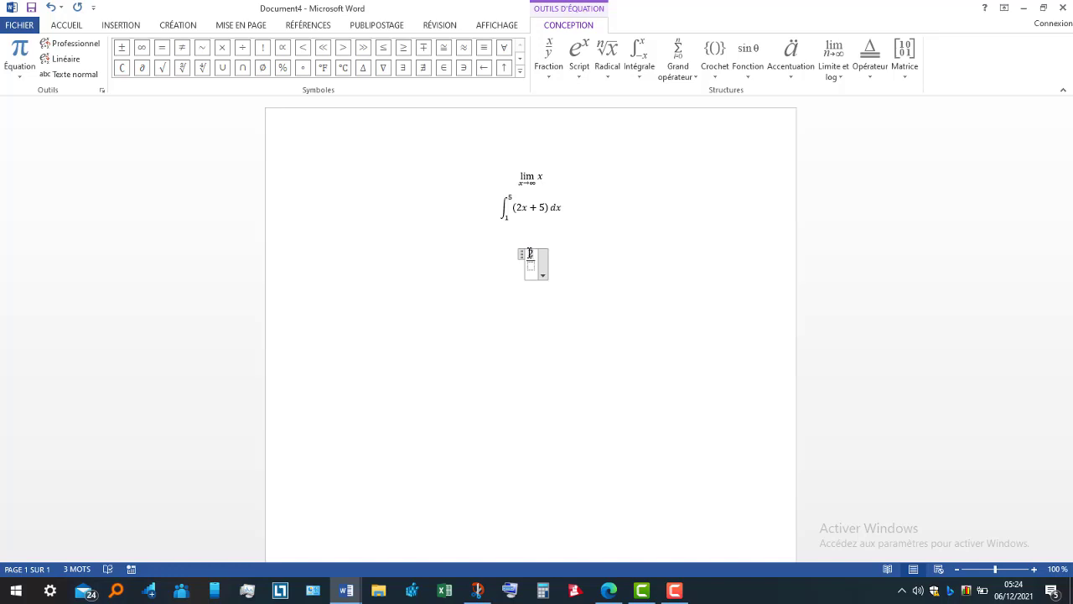
Step: Fill the numerator with 2x² + 5x − 5 using a superscript template
left_click(579, 67)
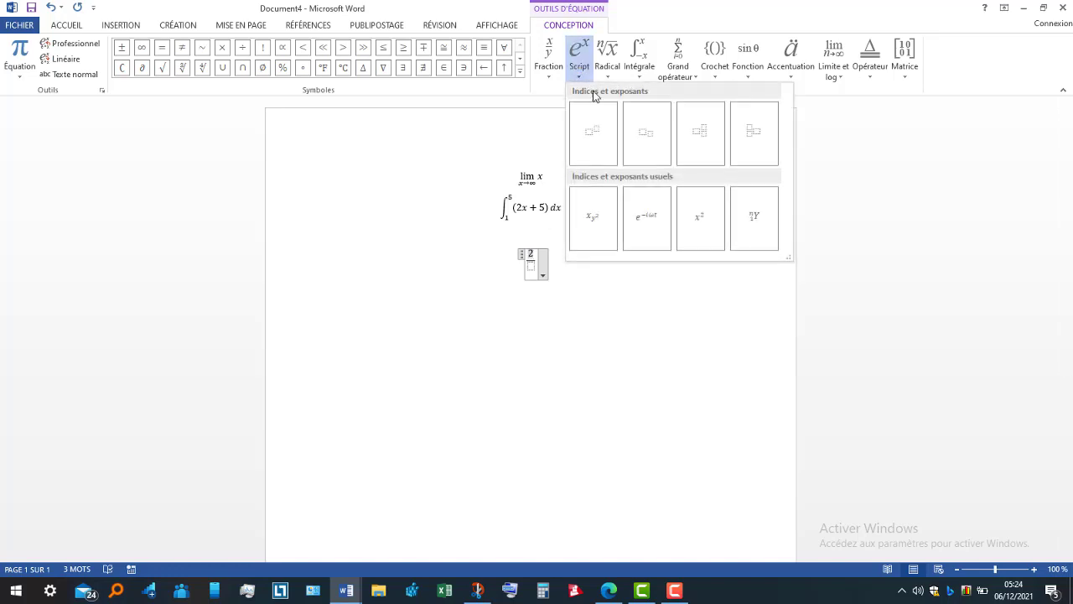
left_click(596, 138)
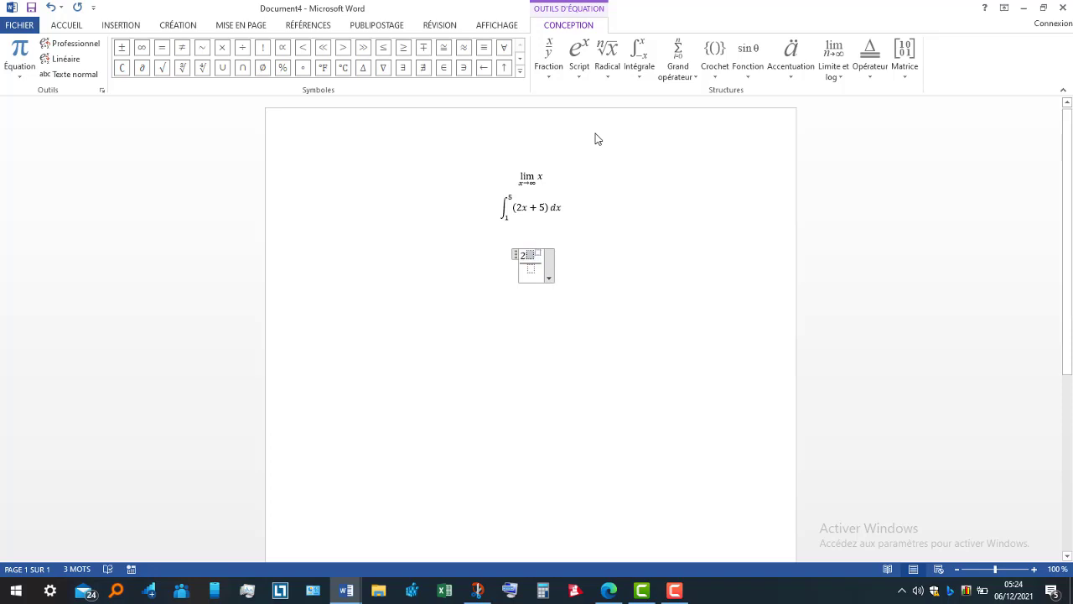
type("x")
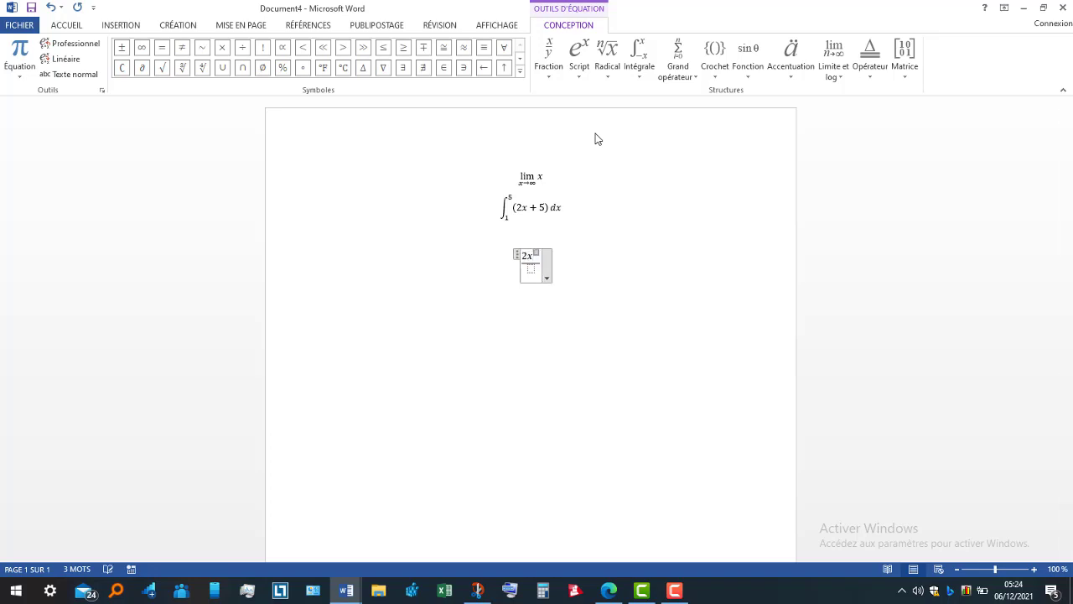
type("2")
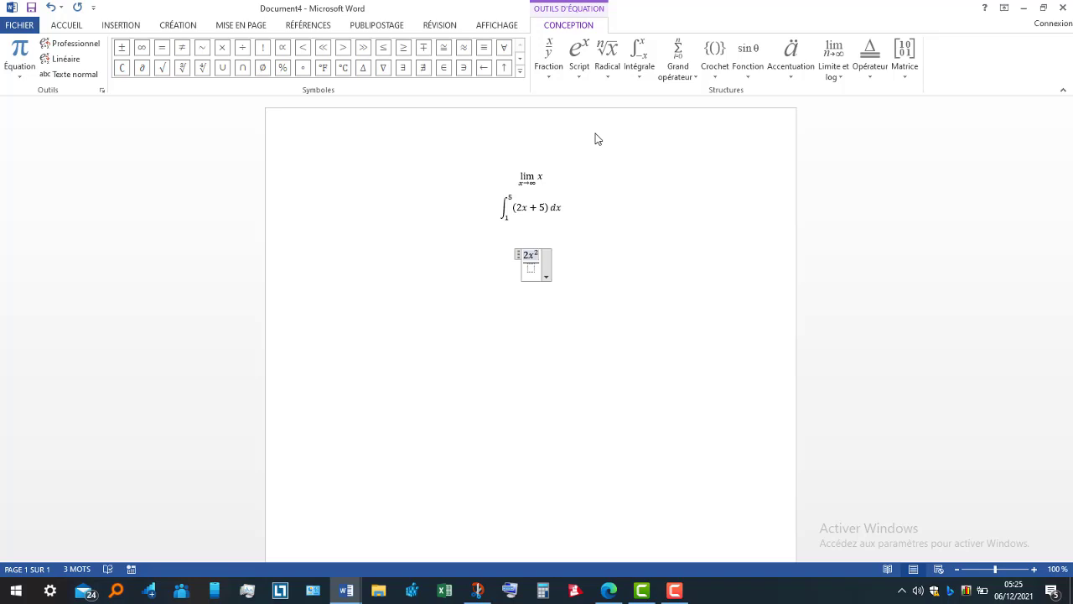
type("+")
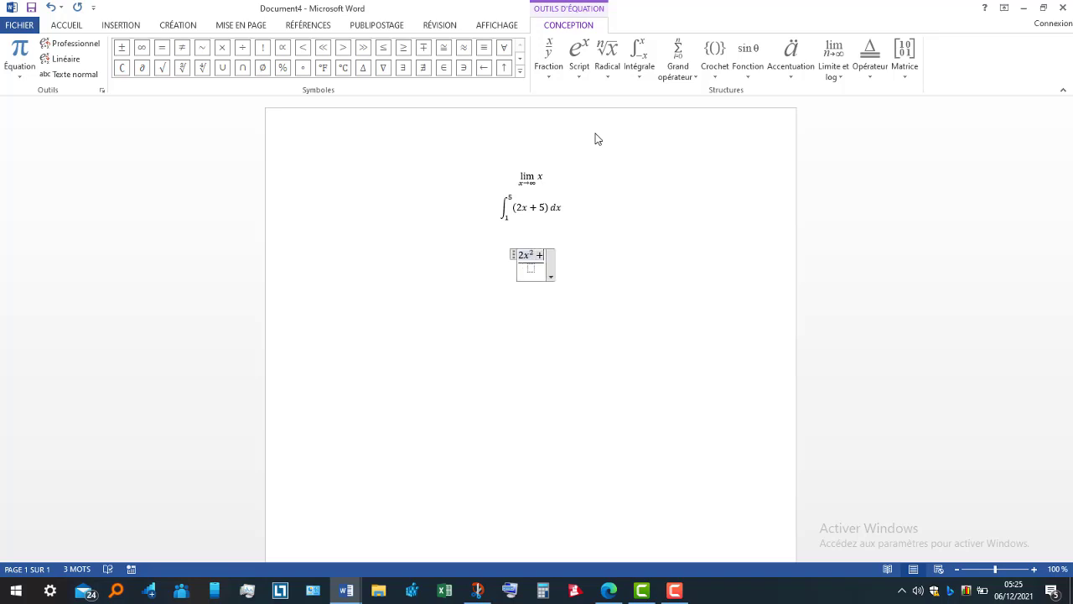
type("5x")
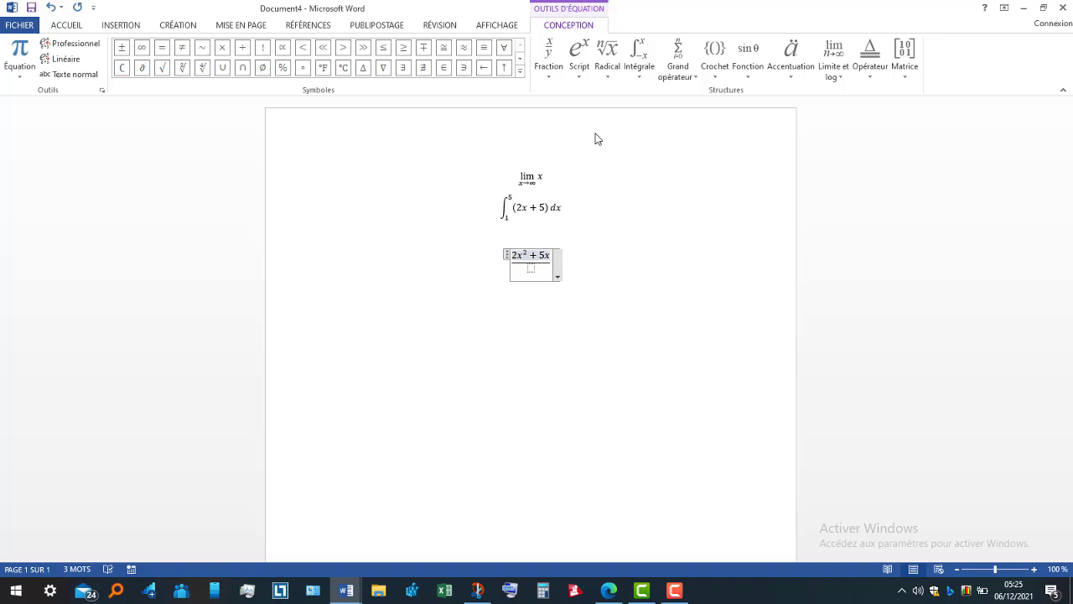
type("-")
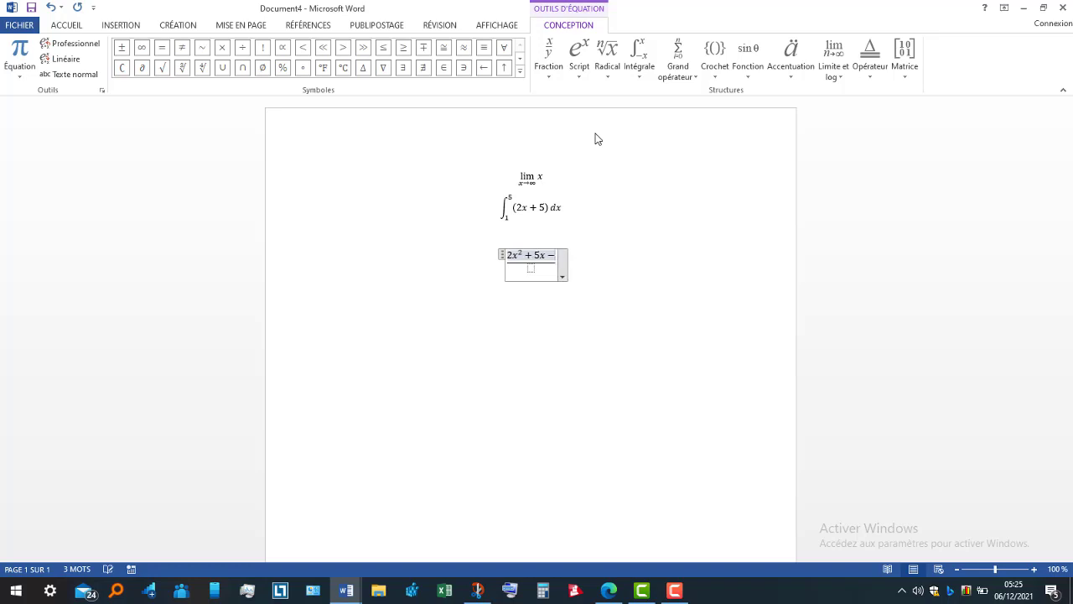
type("5")
key("Down")
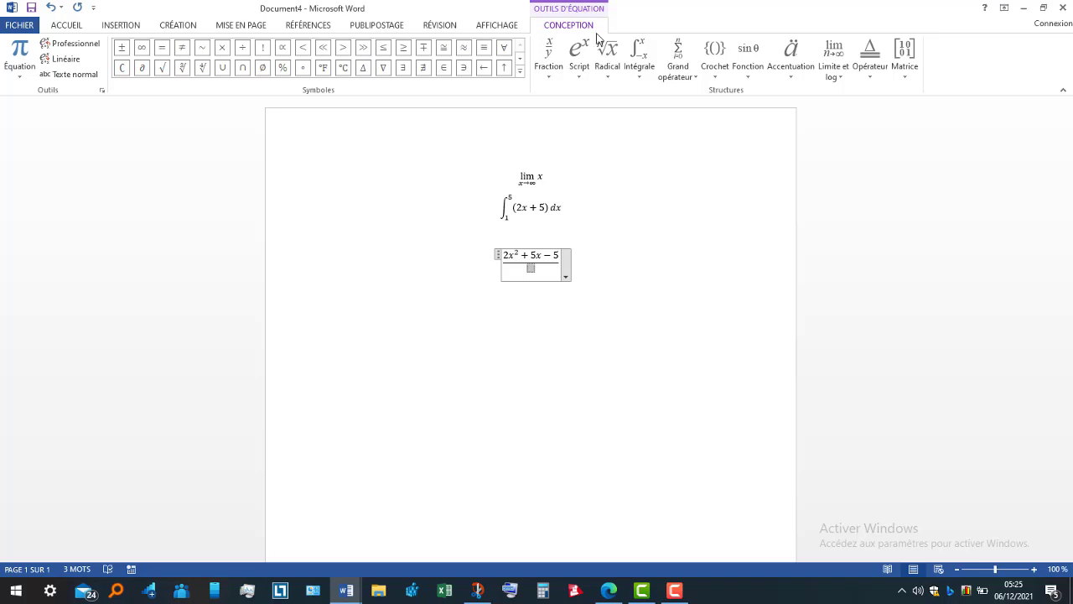
Step: Set the denominator to x² with a superscript template and leave the equation
left_click(579, 69)
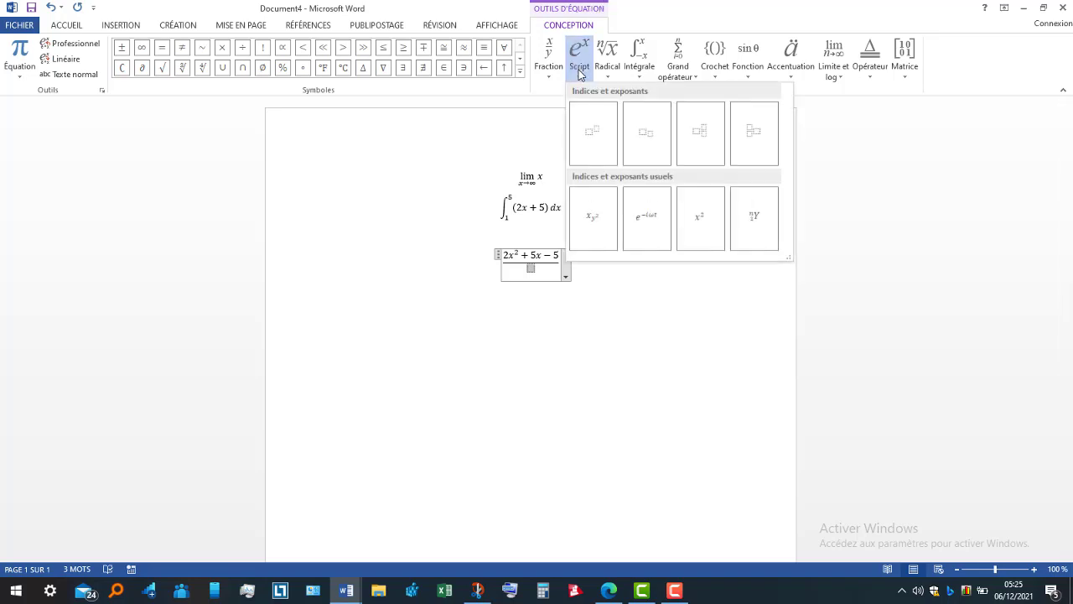
left_click(592, 129)
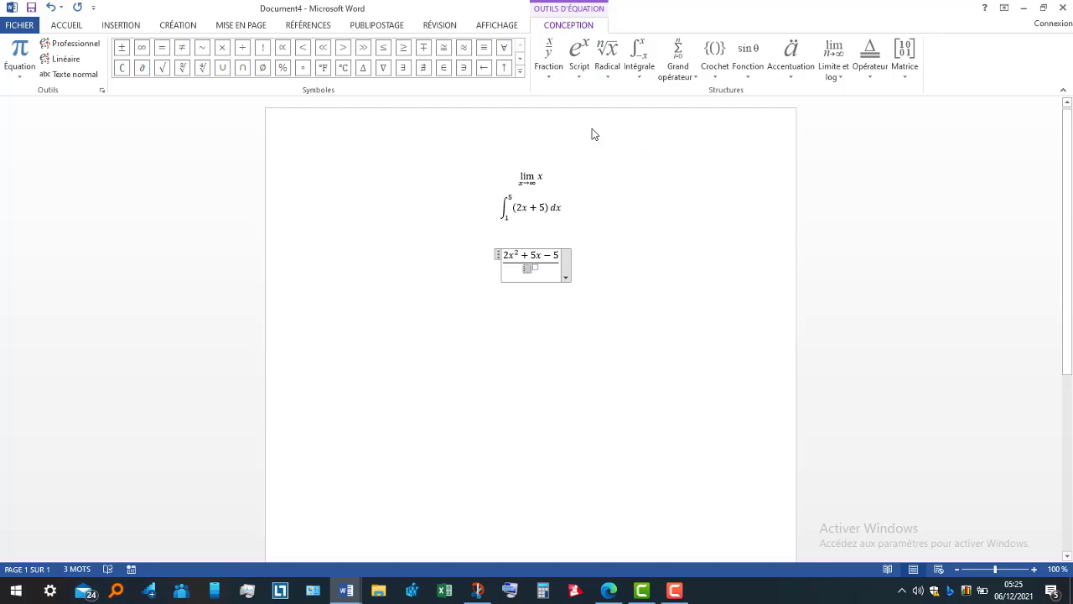
type("x")
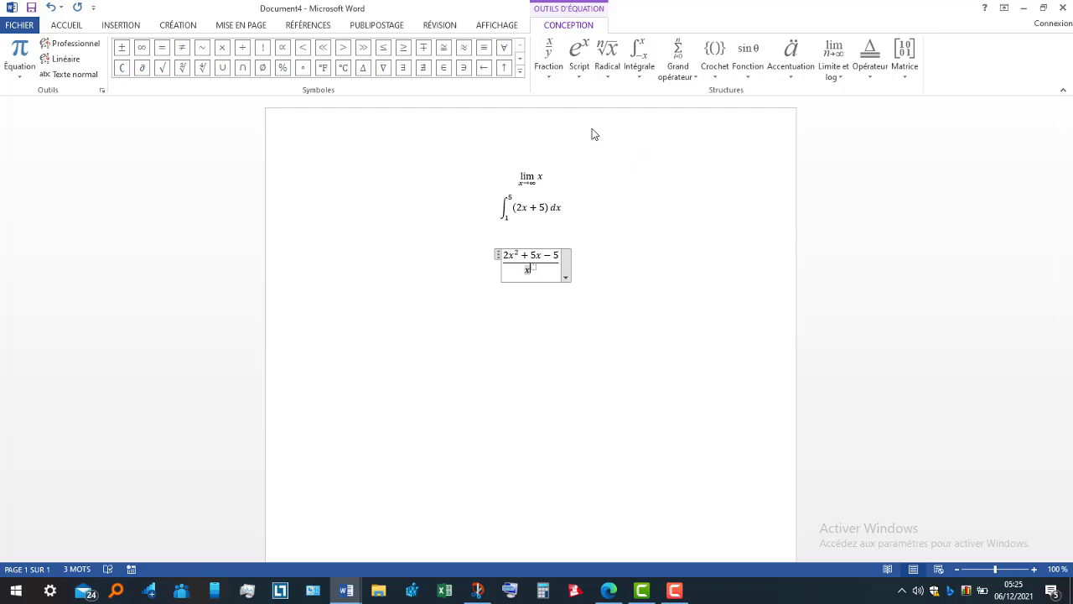
key("Right")
type("2")
key("Down")
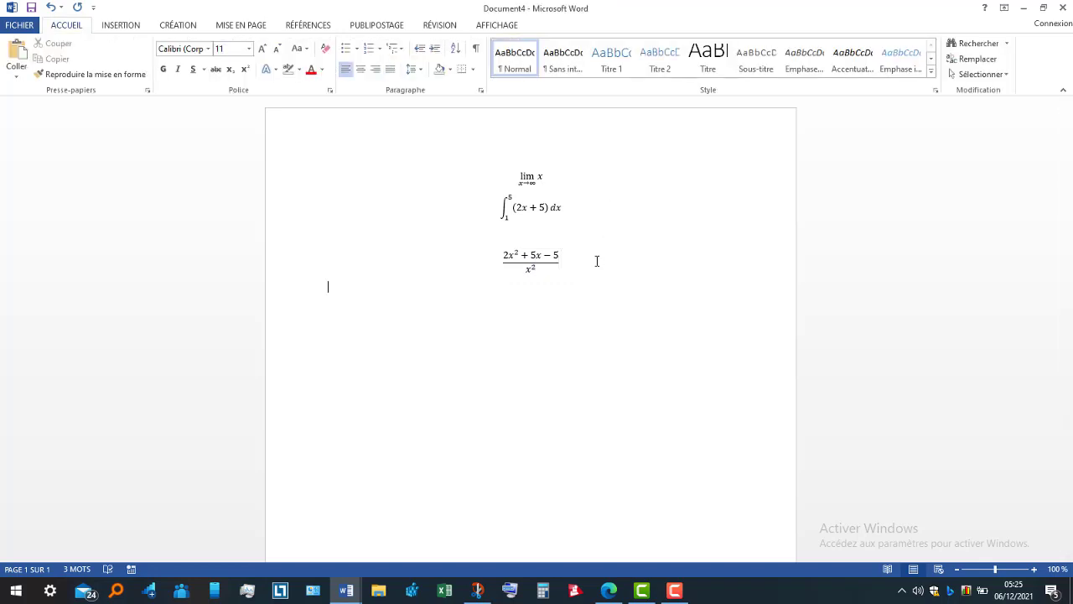
Step: Add a new equation with the square root √(2x − 1) and start a new line
left_click(125, 27)
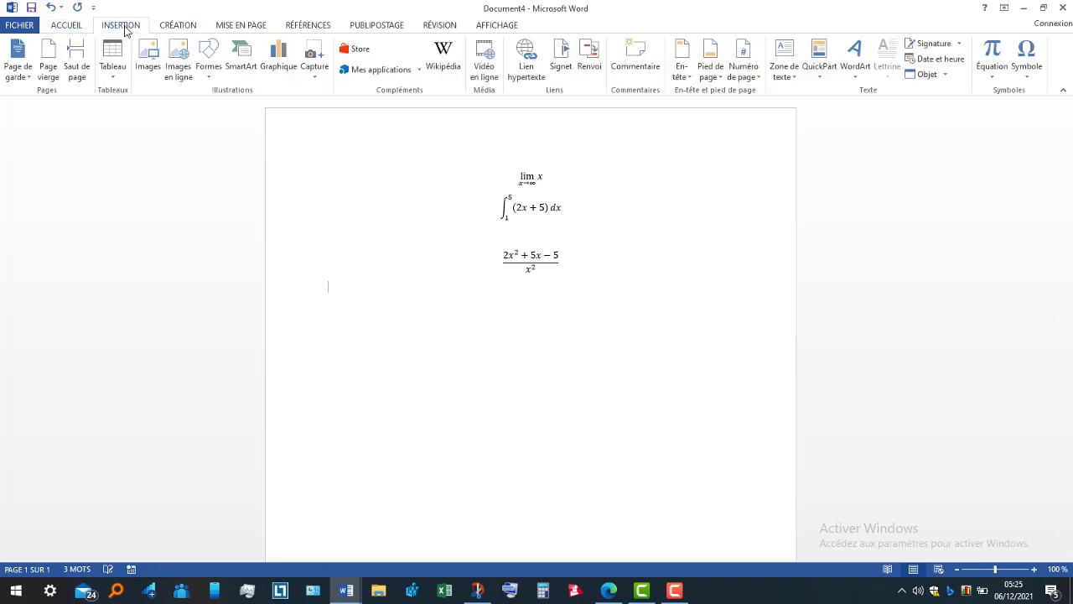
left_click(993, 52)
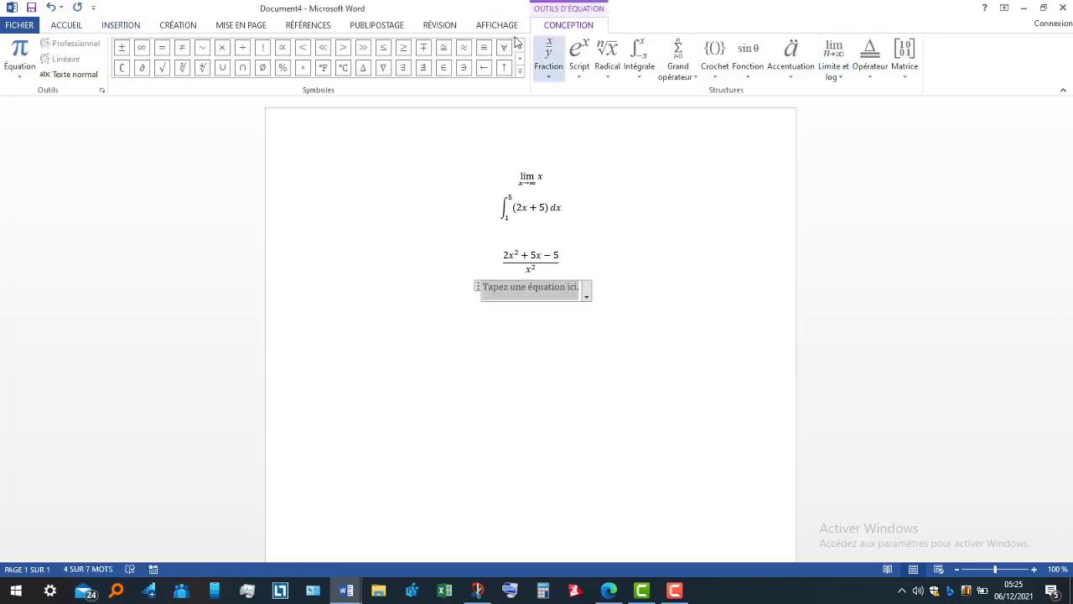
left_click(603, 53)
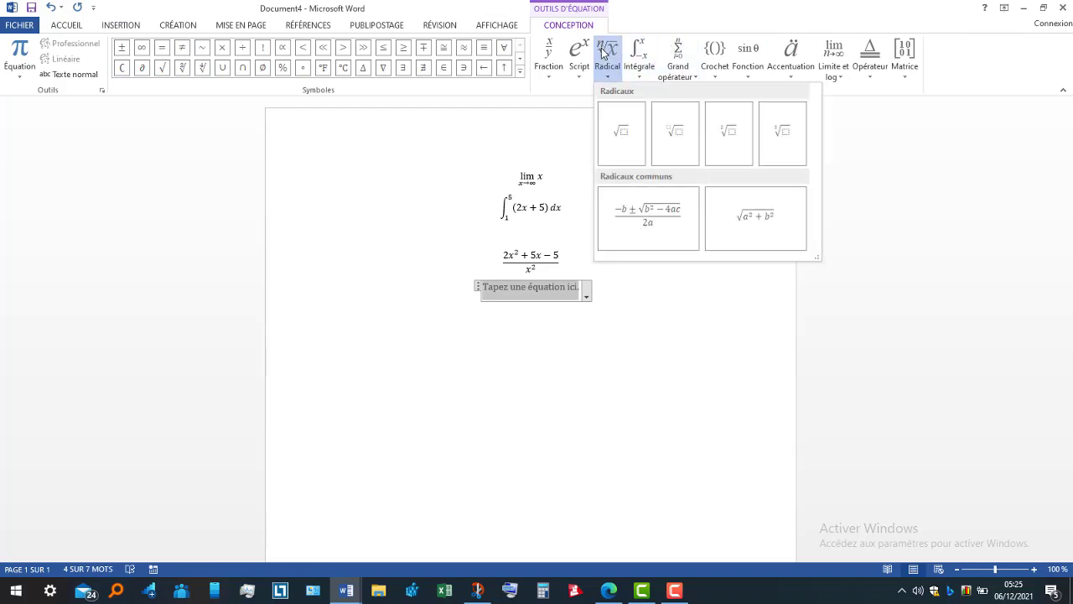
left_click(635, 137)
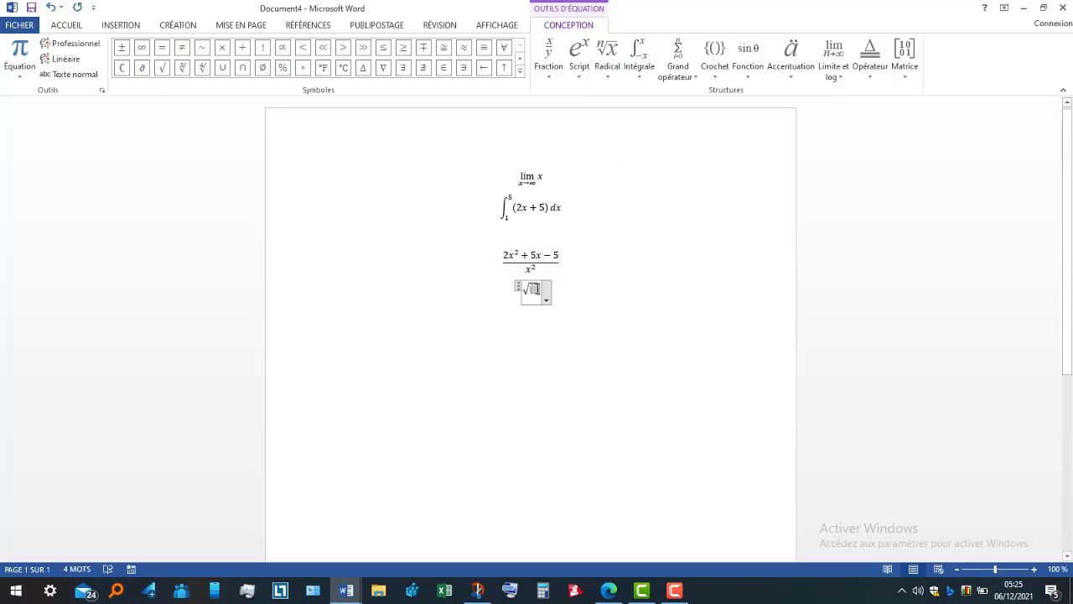
type("2")
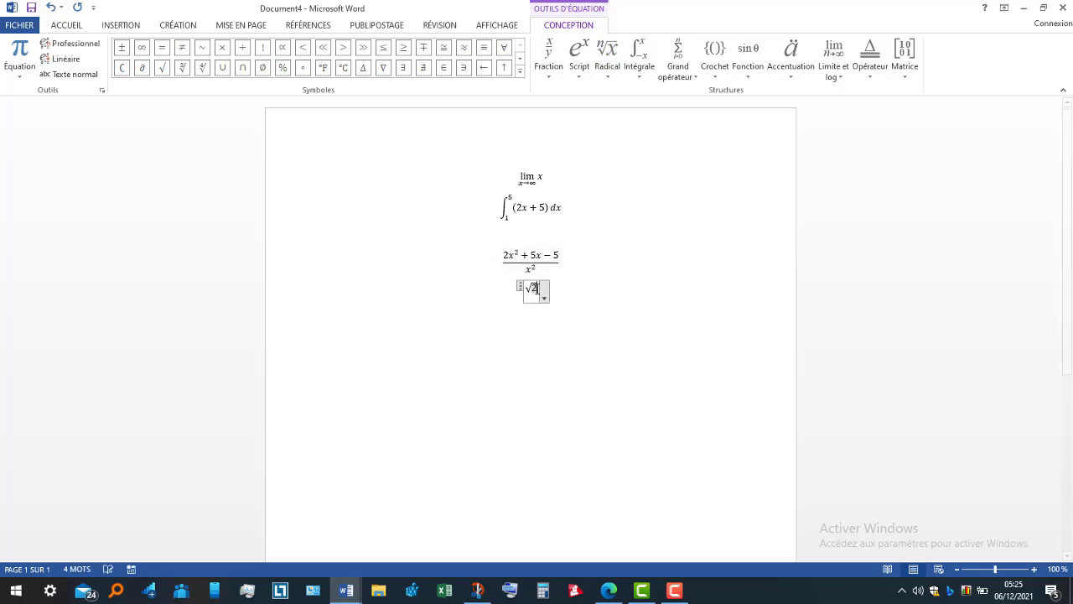
type("x ")
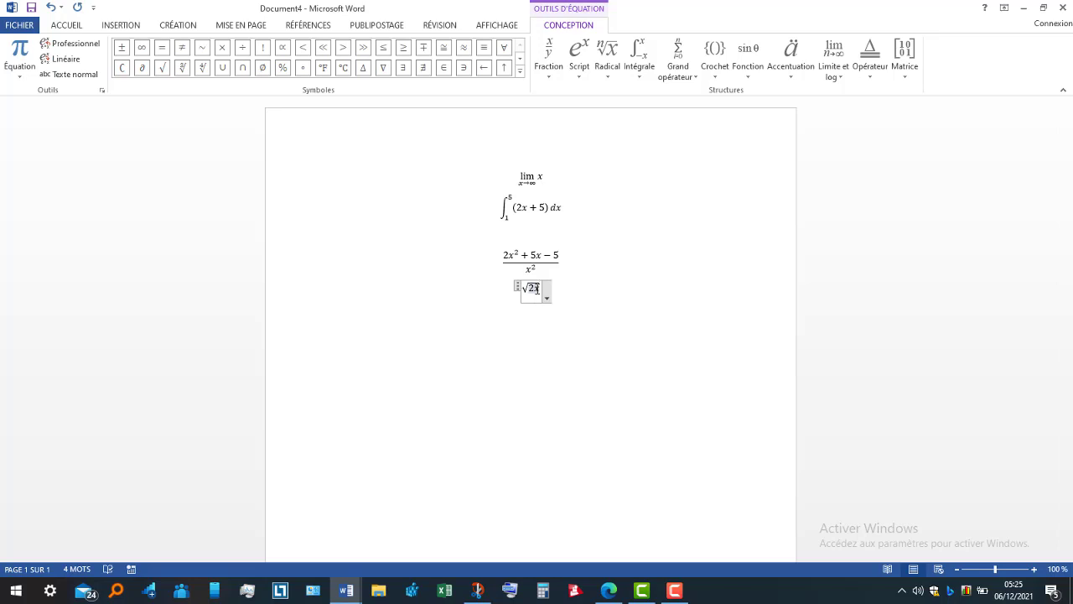
type("+ ")
type("1")
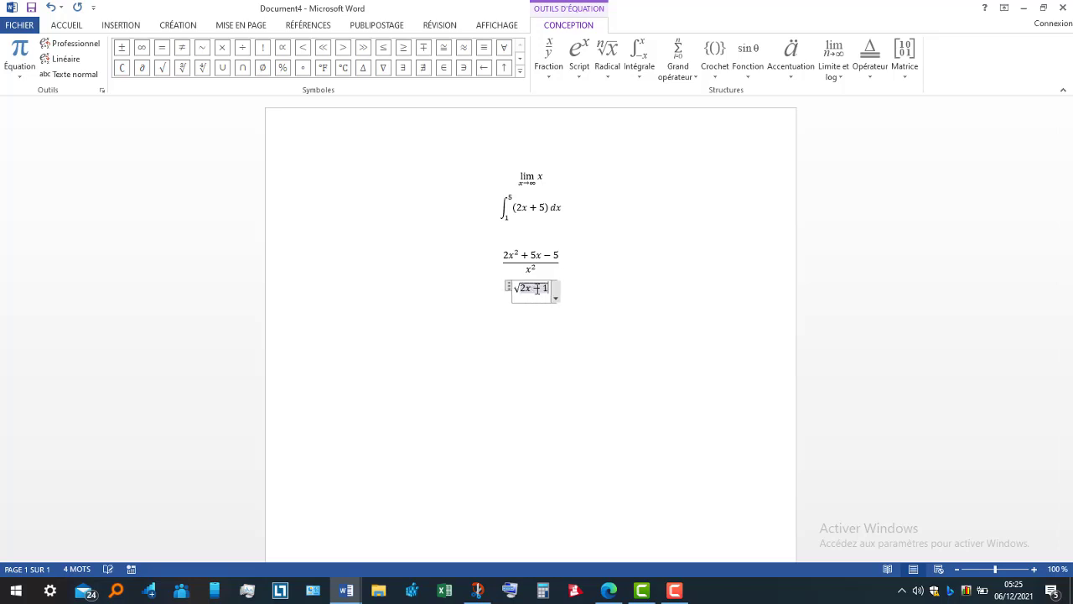
left_click(576, 294)
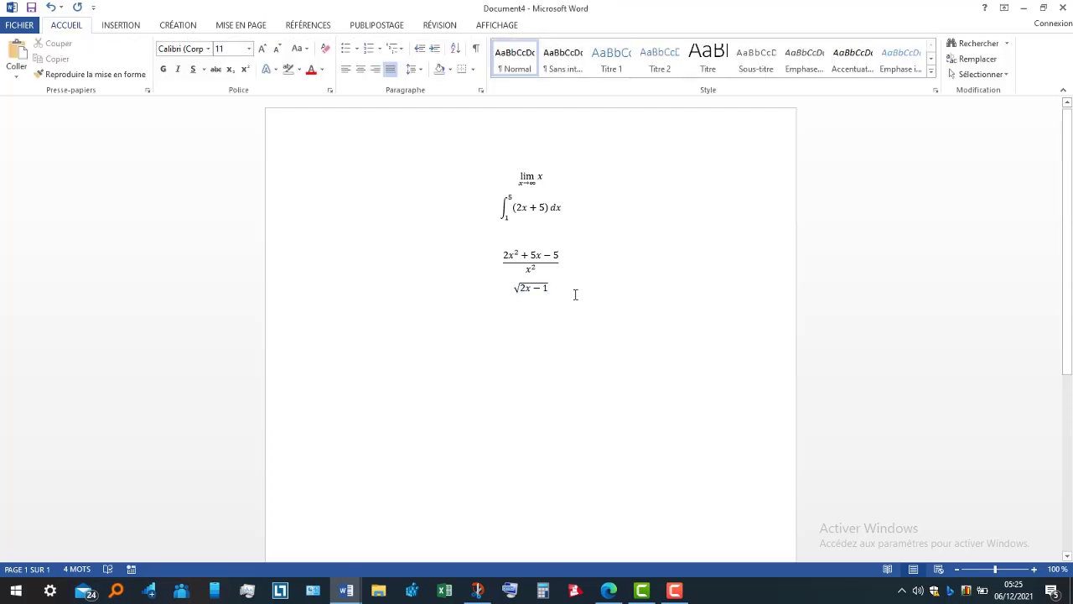
key("Return")
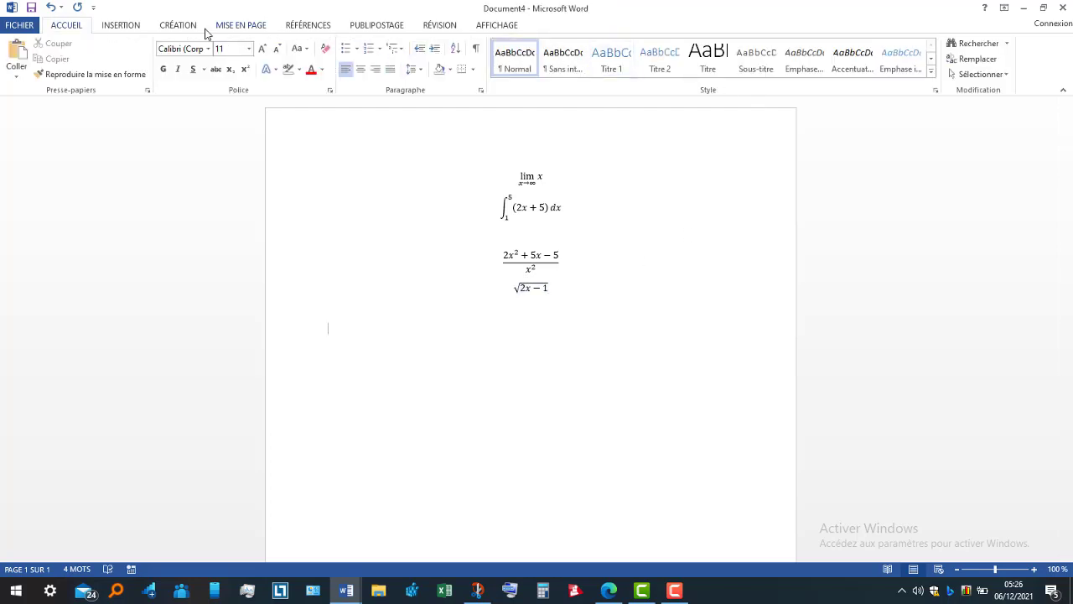
Step: Add a new equation with an indexed cube root of 2x + 5, then start a new line
left_click(124, 27)
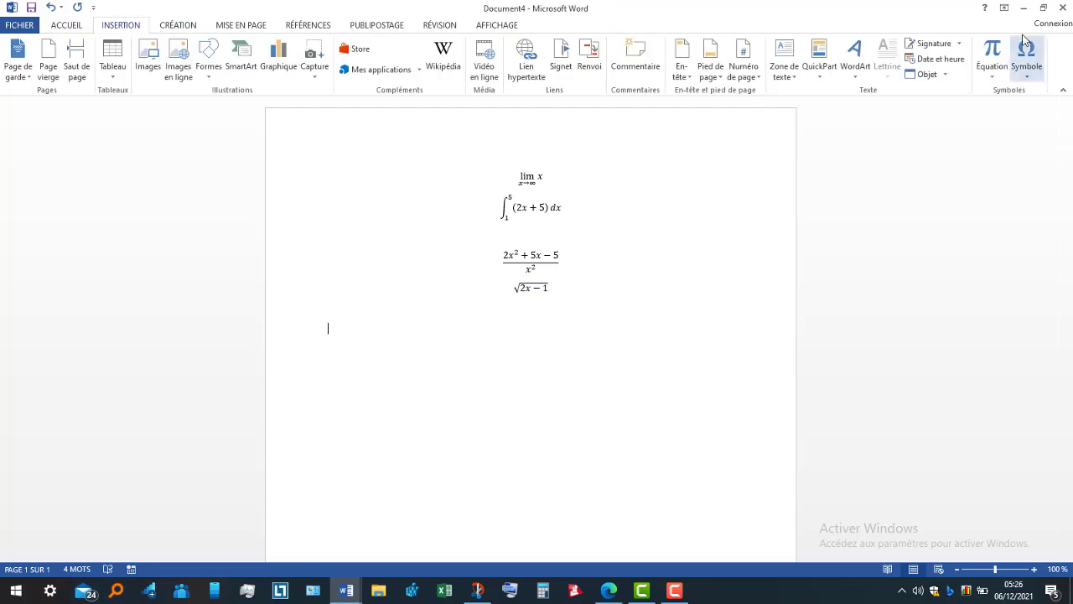
left_click(998, 55)
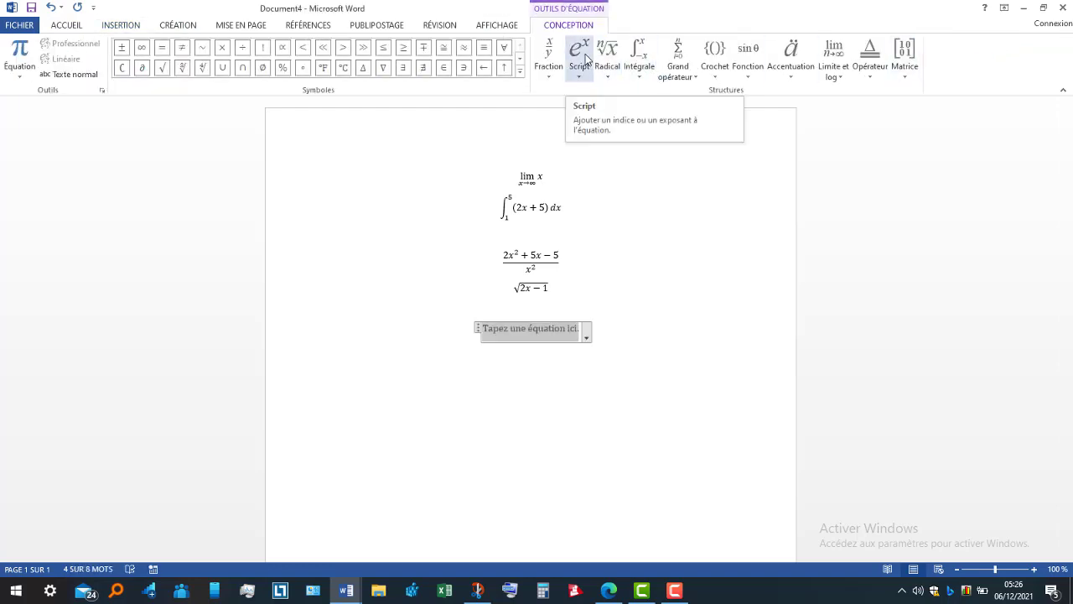
left_click(608, 81)
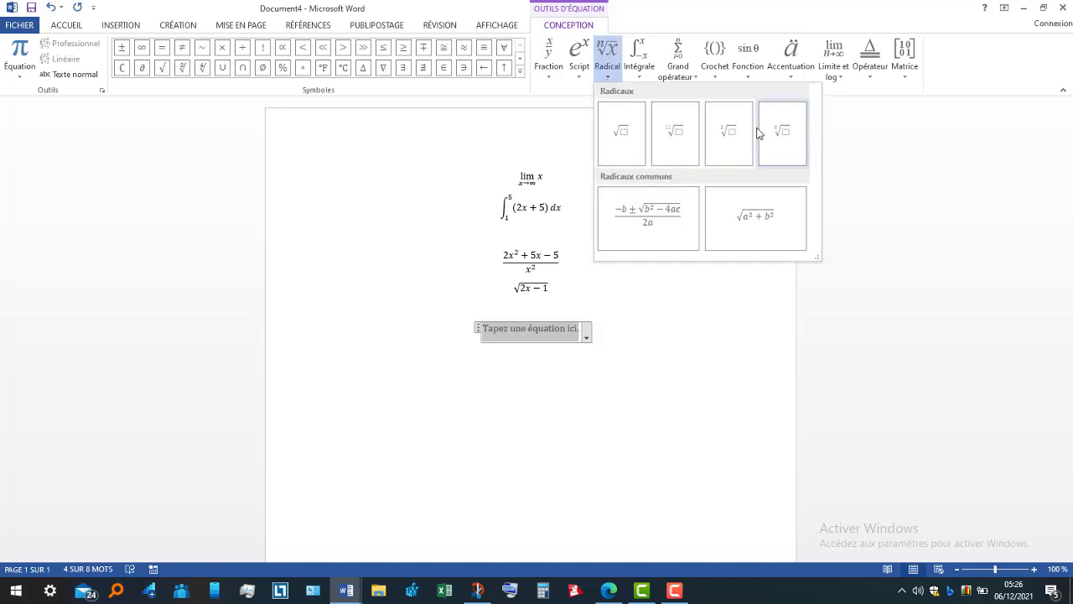
left_click(675, 135)
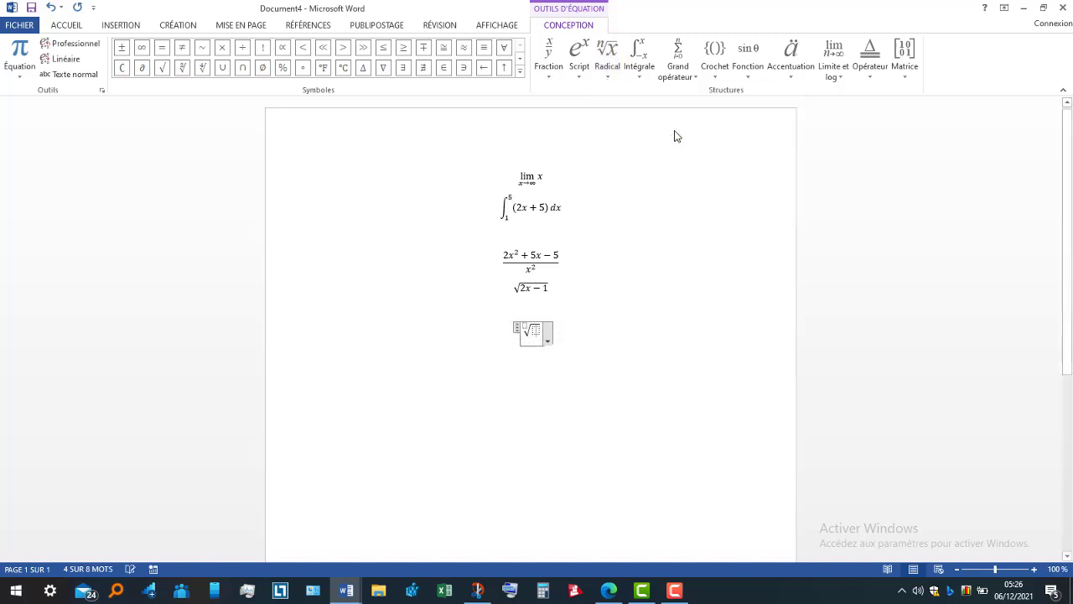
left_click(535, 330)
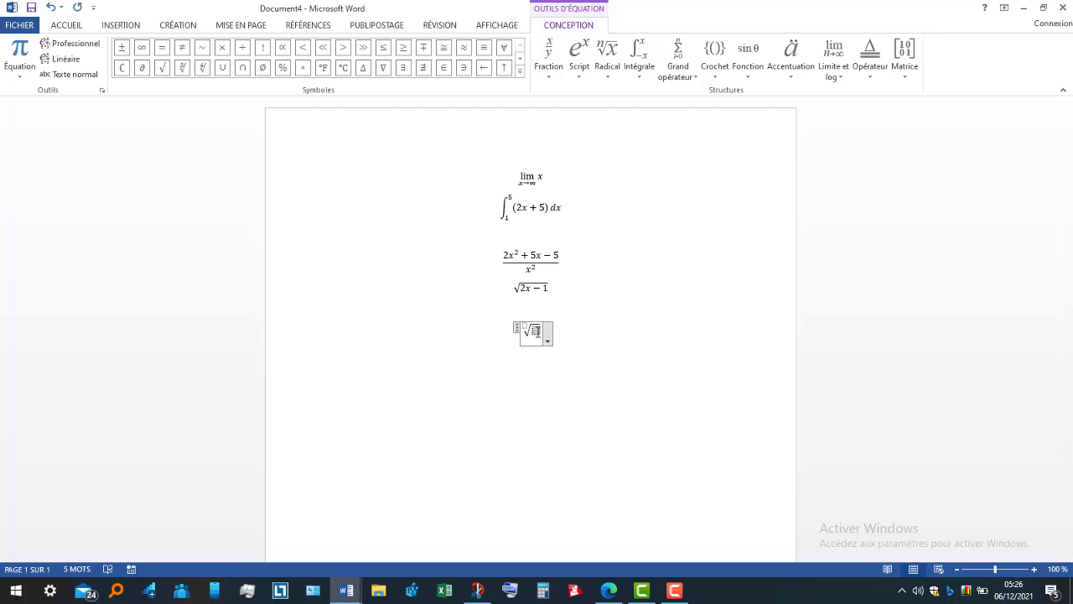
type("2x ")
type("+ ")
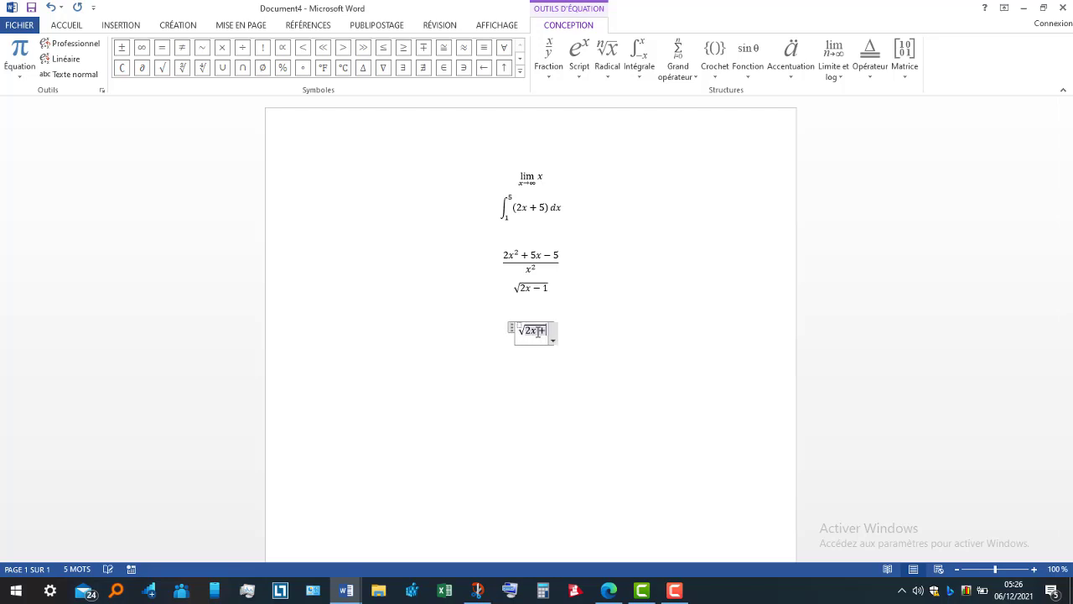
type("(")
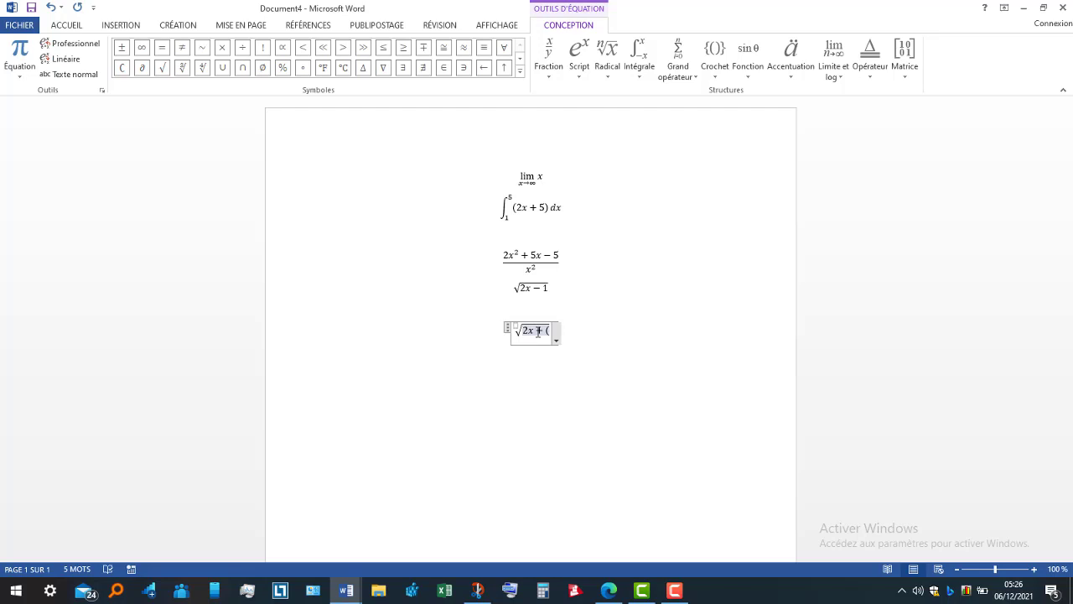
key("BackSpace")
type("5")
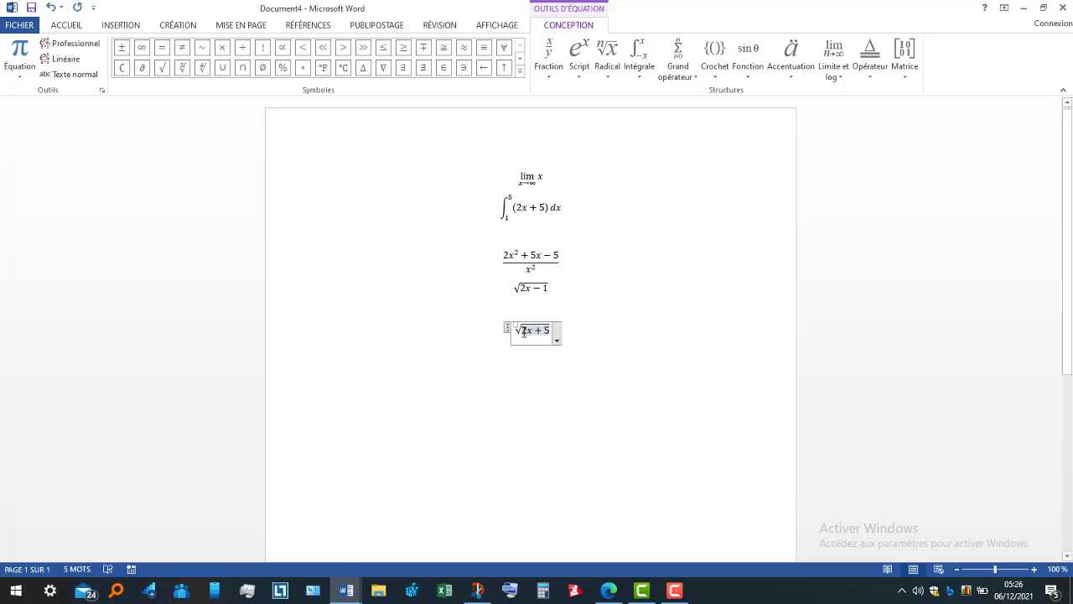
key("Right")
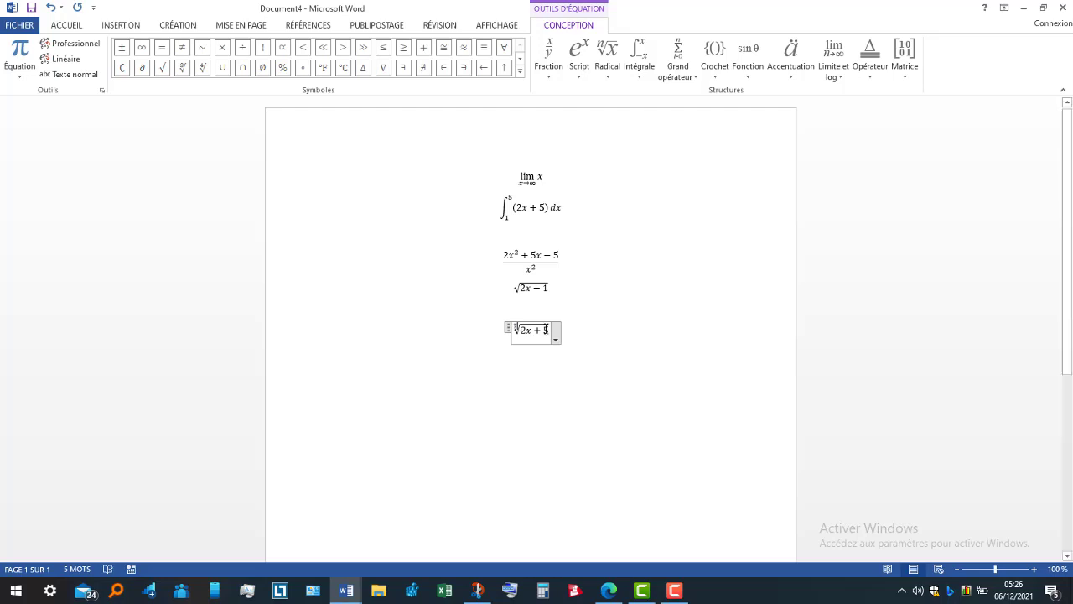
left_click(580, 335)
key("Return")
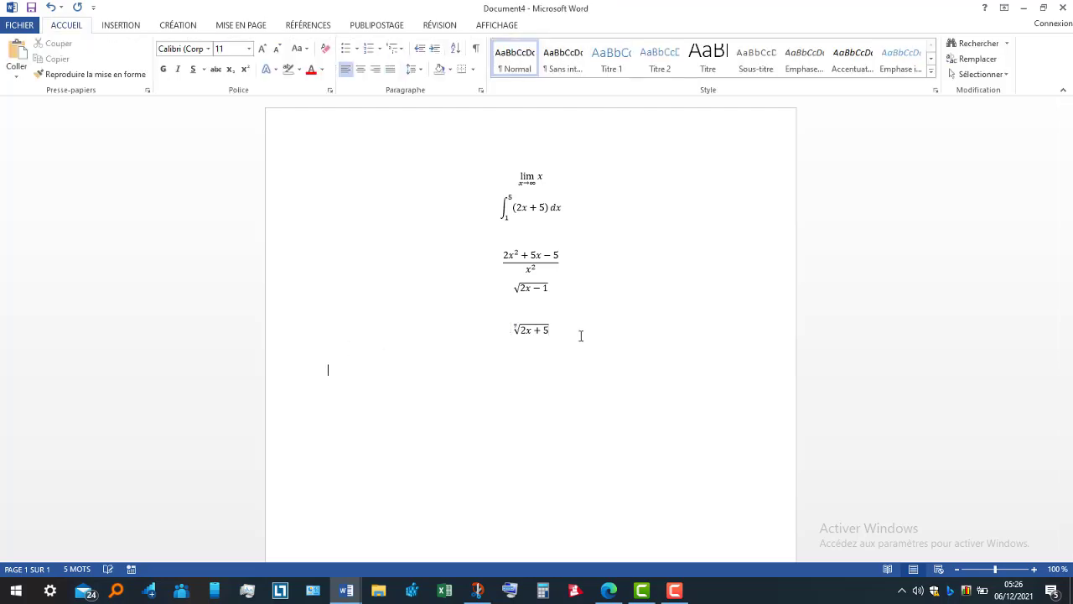
Step: Insert a new equation with a three-line brace system and fill its top row with 2x + 3
left_click(126, 30)
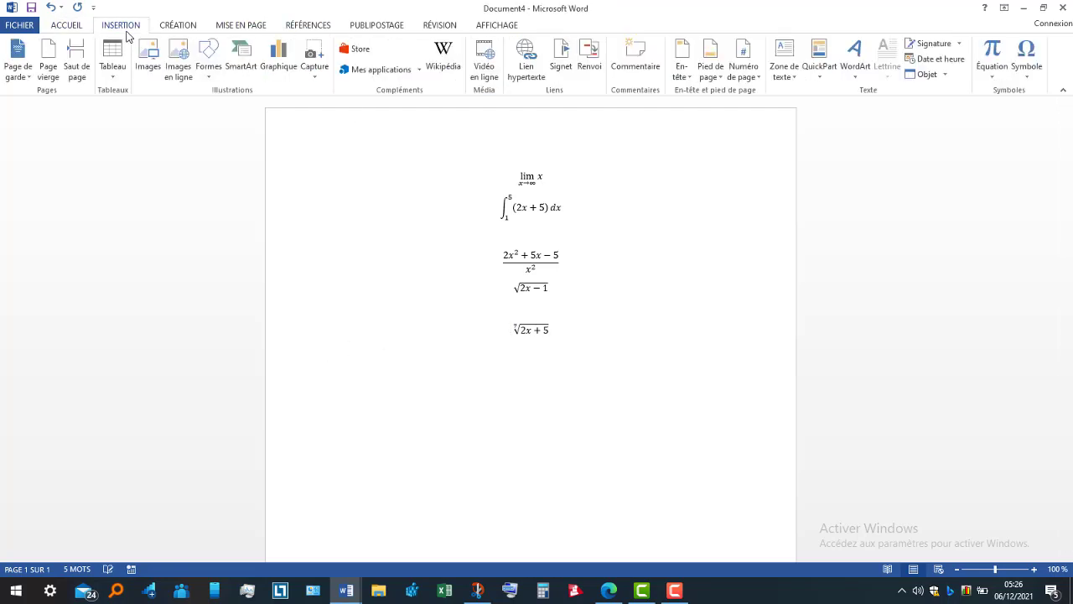
left_click(996, 49)
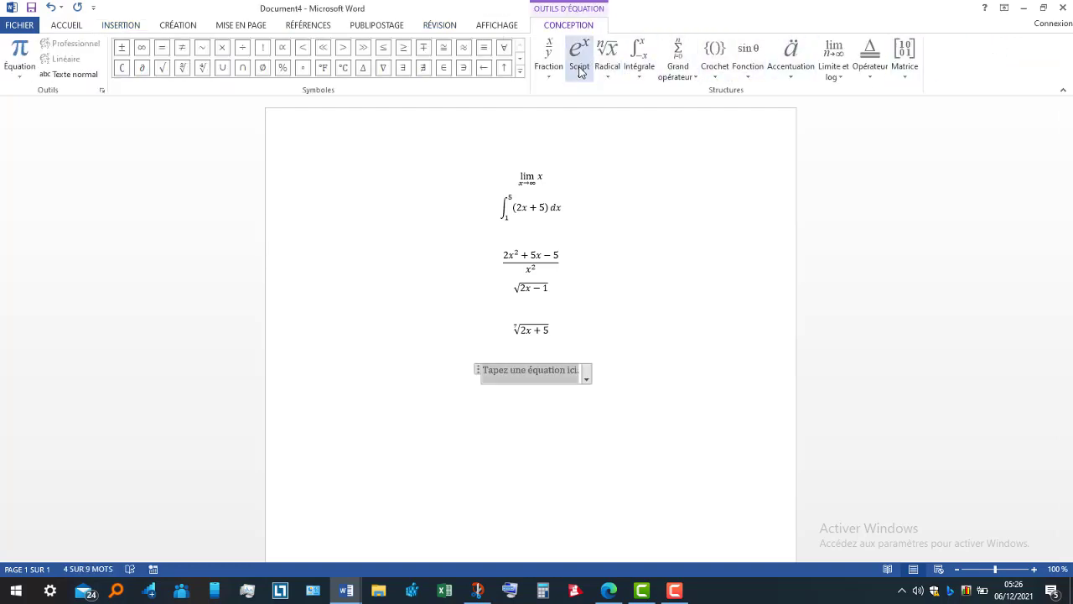
left_click(719, 81)
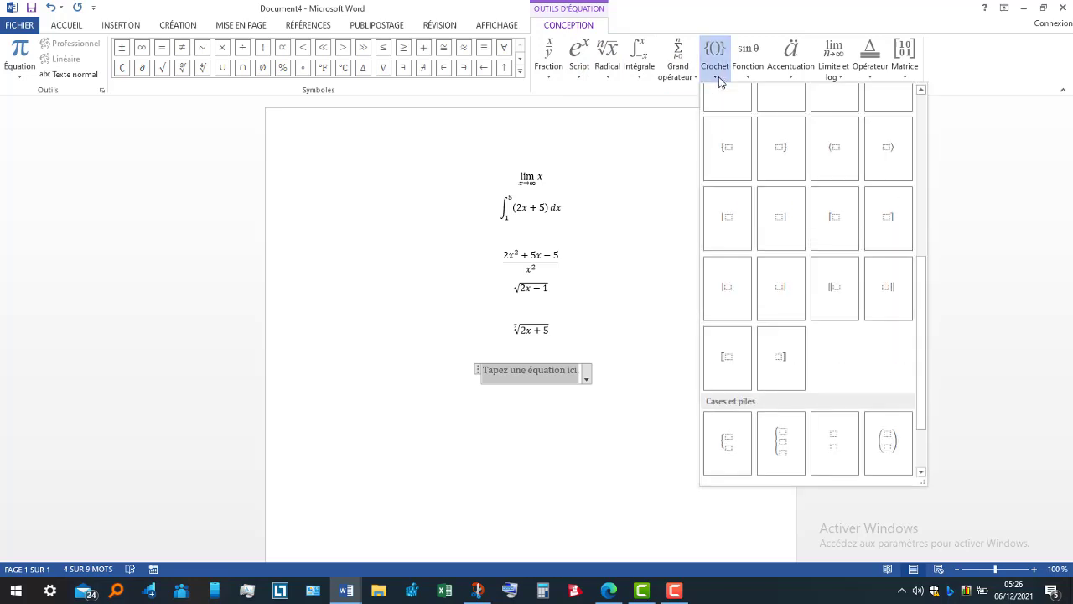
left_click(780, 445)
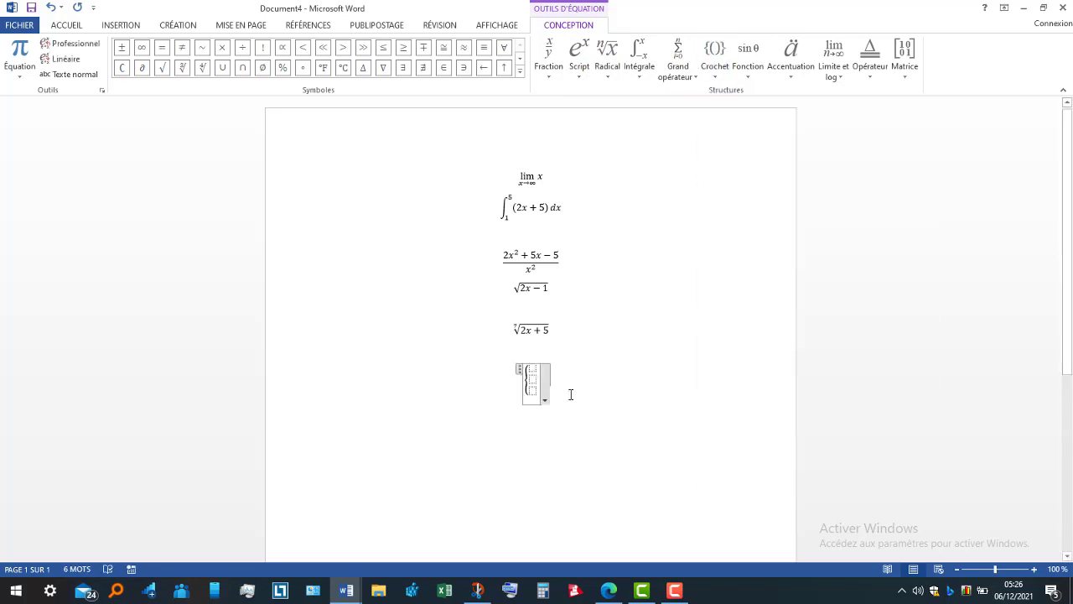
left_click(530, 367)
type("2")
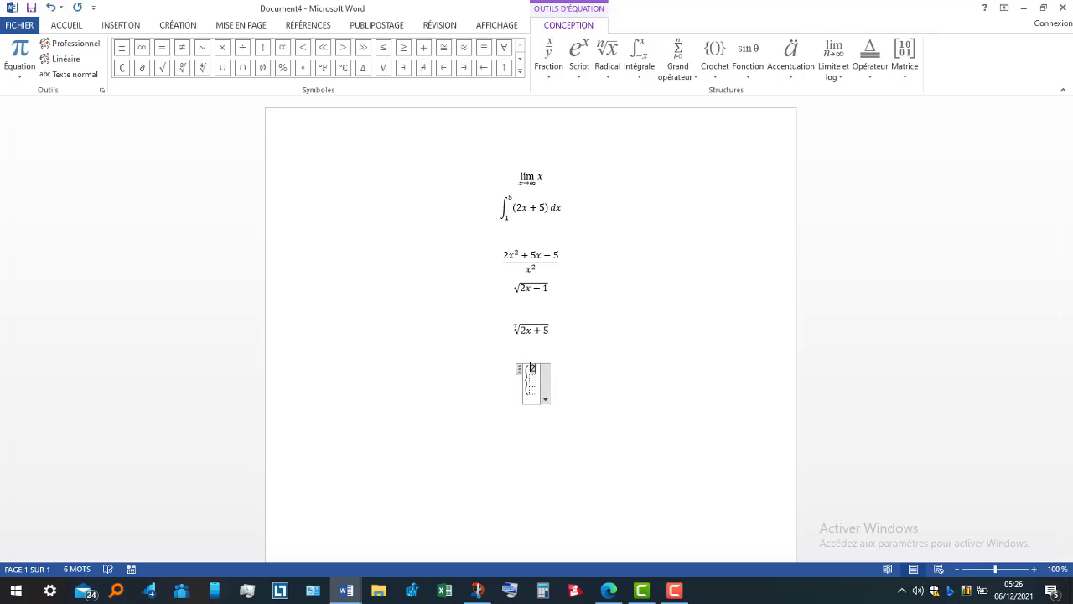
type("x + ")
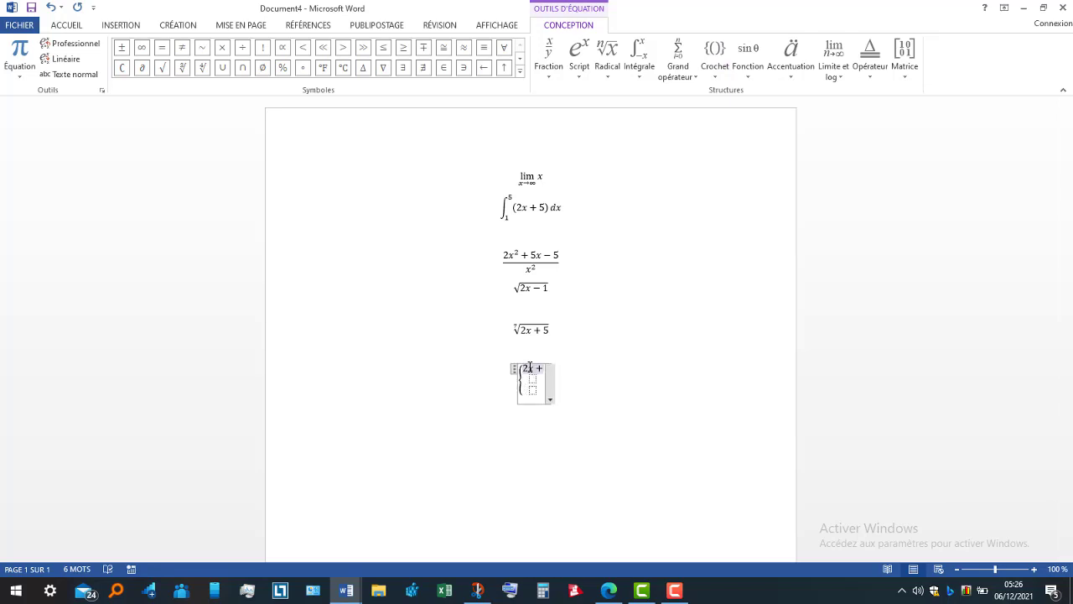
type("3")
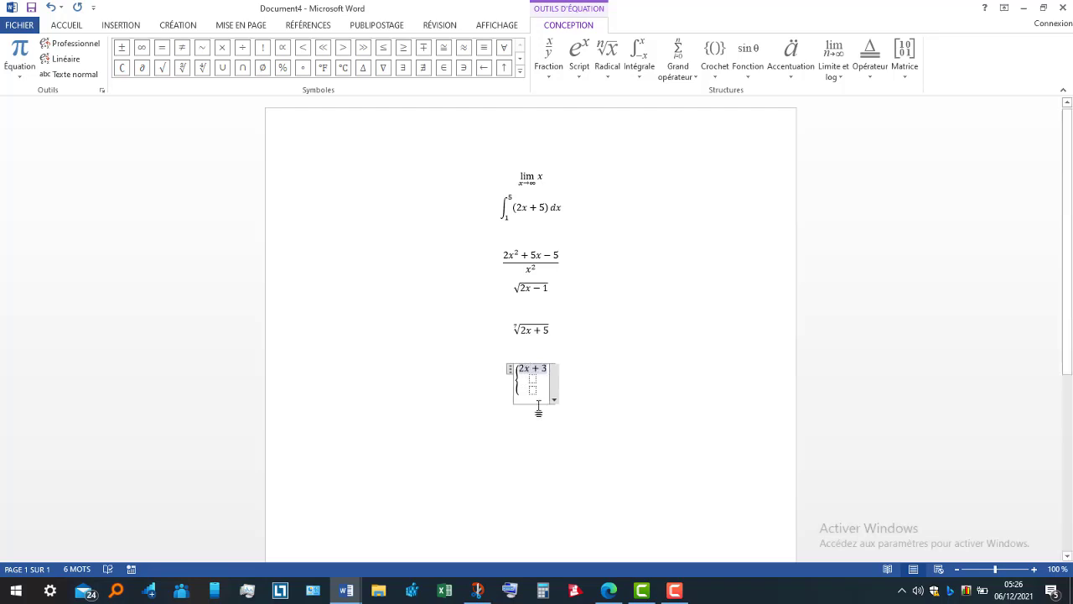
Step: Fill the brace's other rows with 5X + 5 and 6x + 7, then start a new line
left_click(533, 378)
type("(x+")
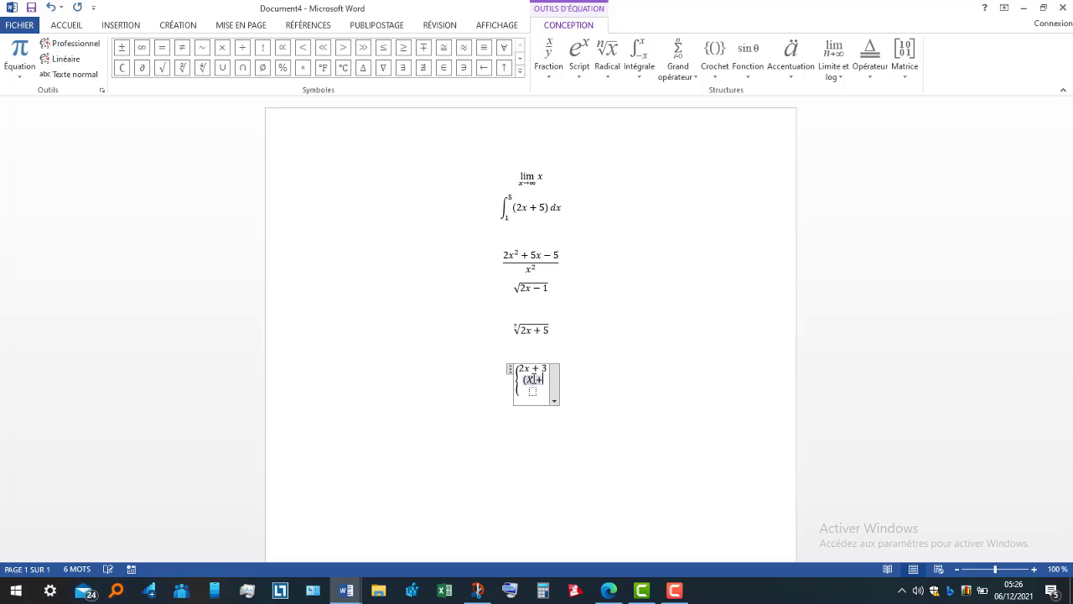
type("5")
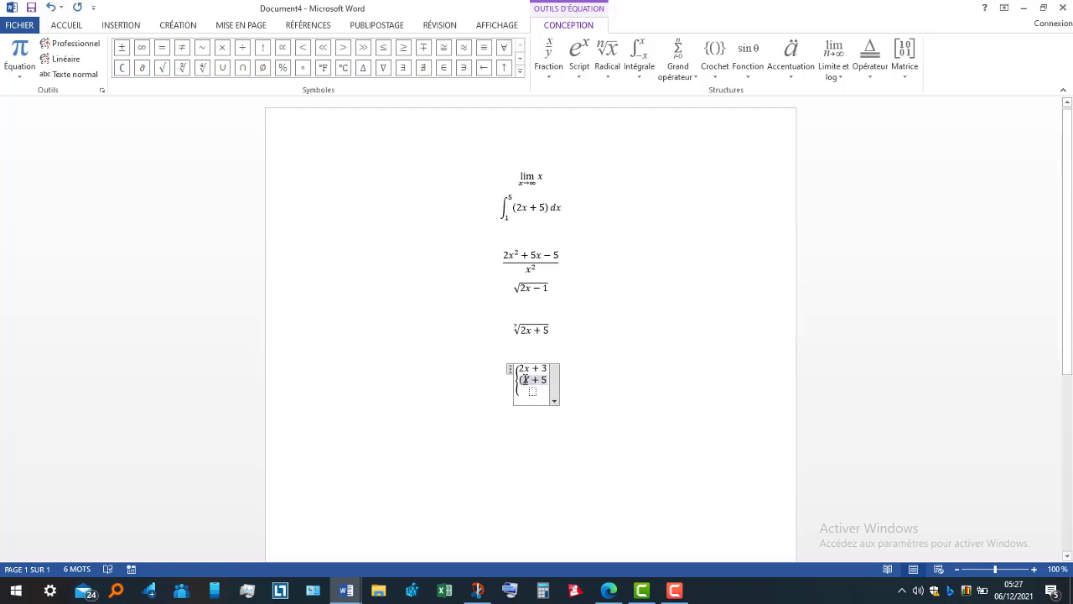
left_click(524, 379)
type("5")
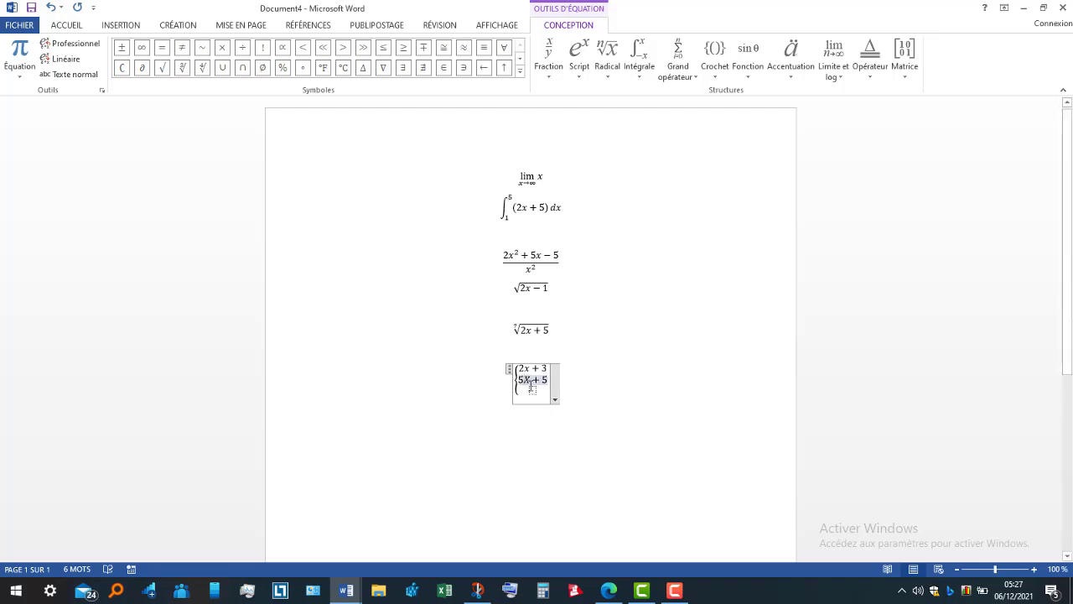
left_click(533, 390)
type("6")
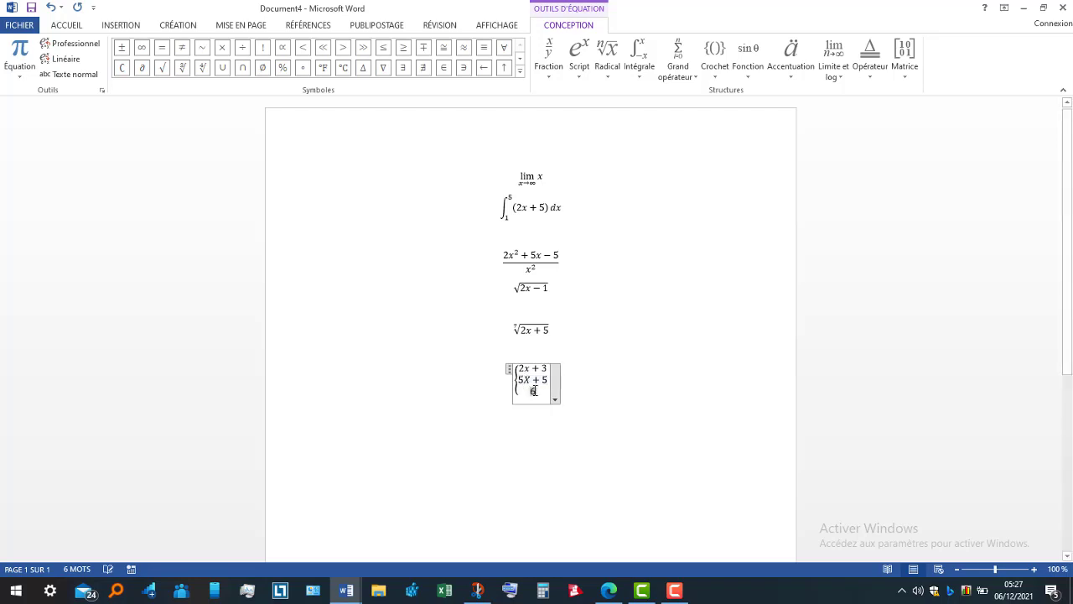
type("x + ")
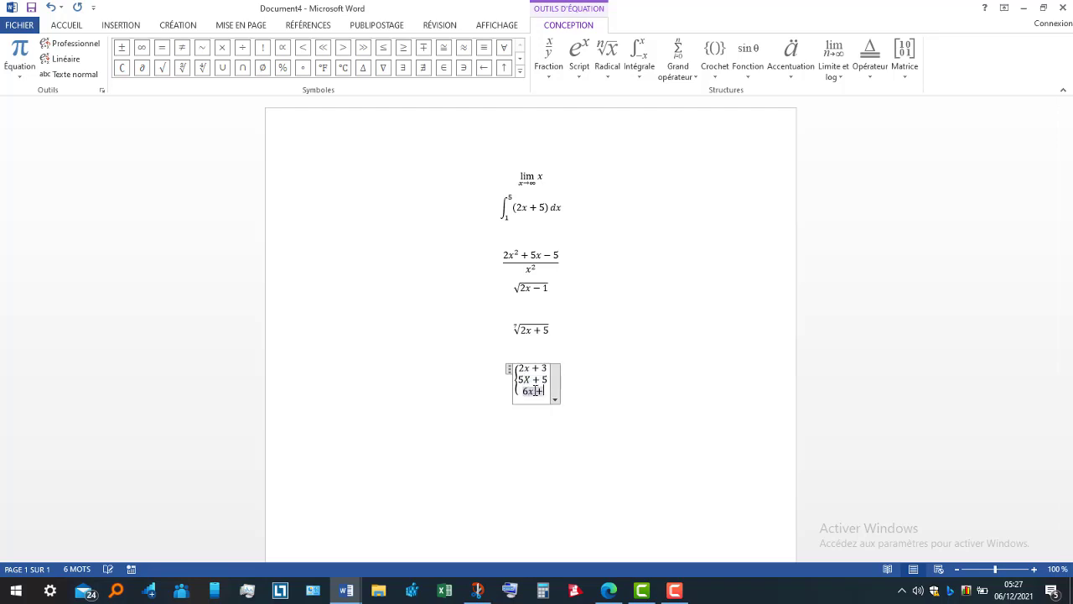
type("7")
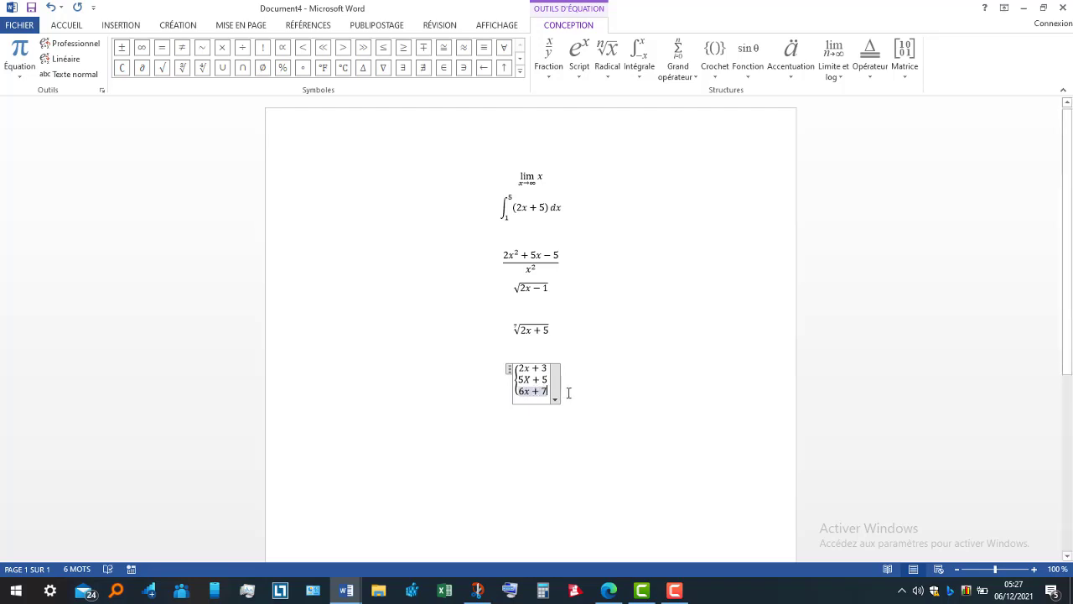
left_click(569, 392)
key("Return")
key("Return")
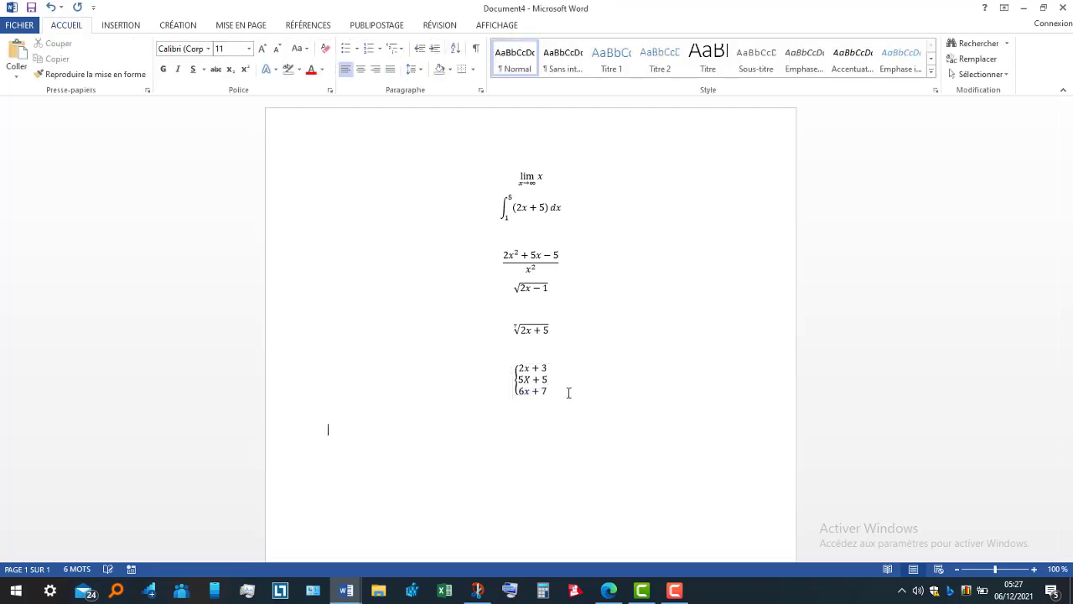
Step: Insert a new equation below the brace system reading sin X using the sin function template
left_click(124, 27)
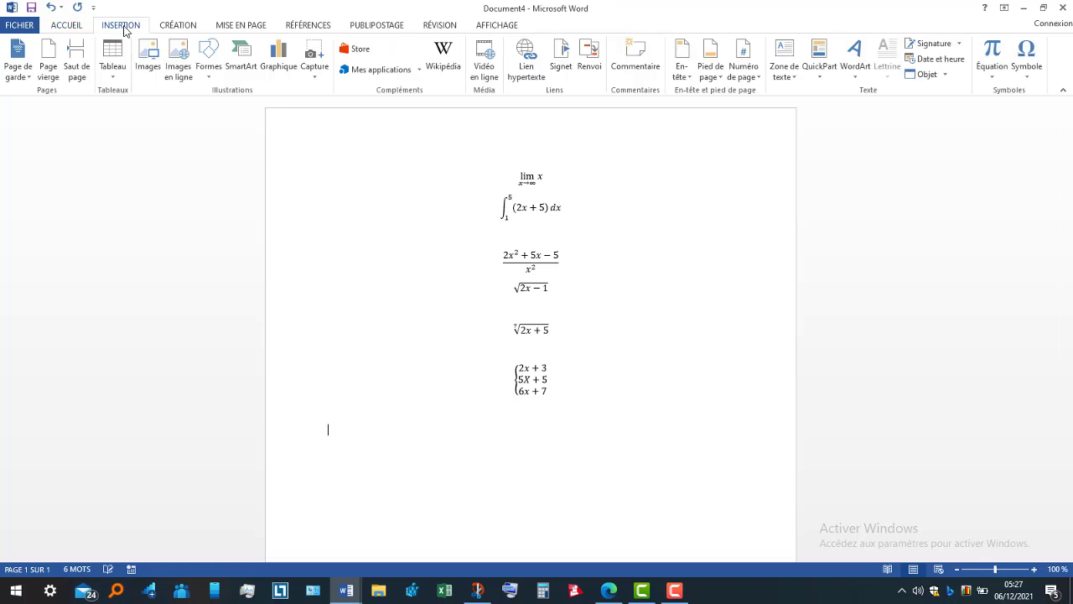
left_click(992, 52)
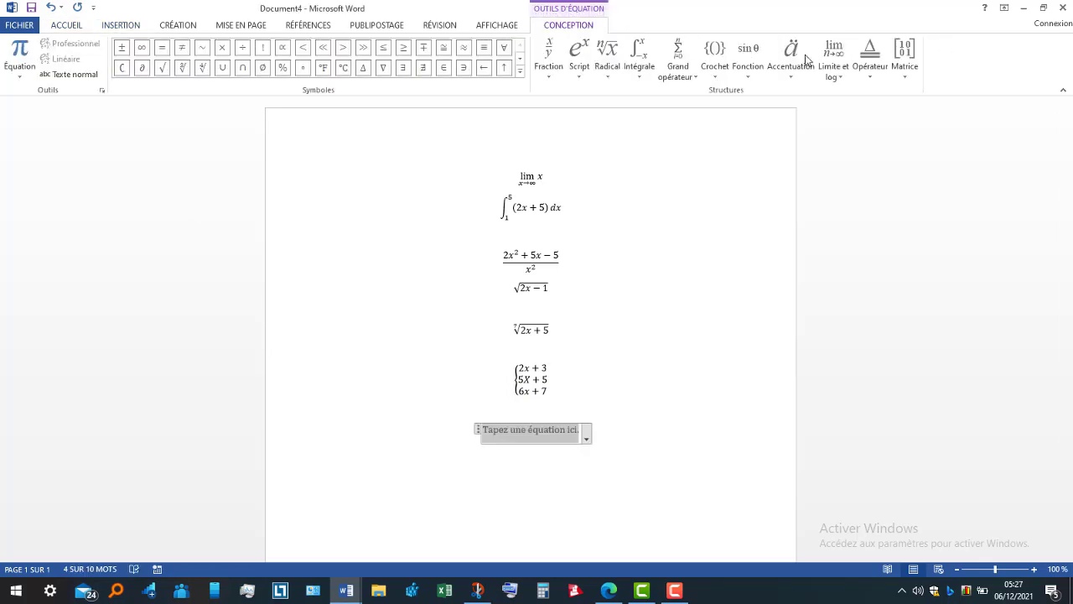
left_click(639, 52)
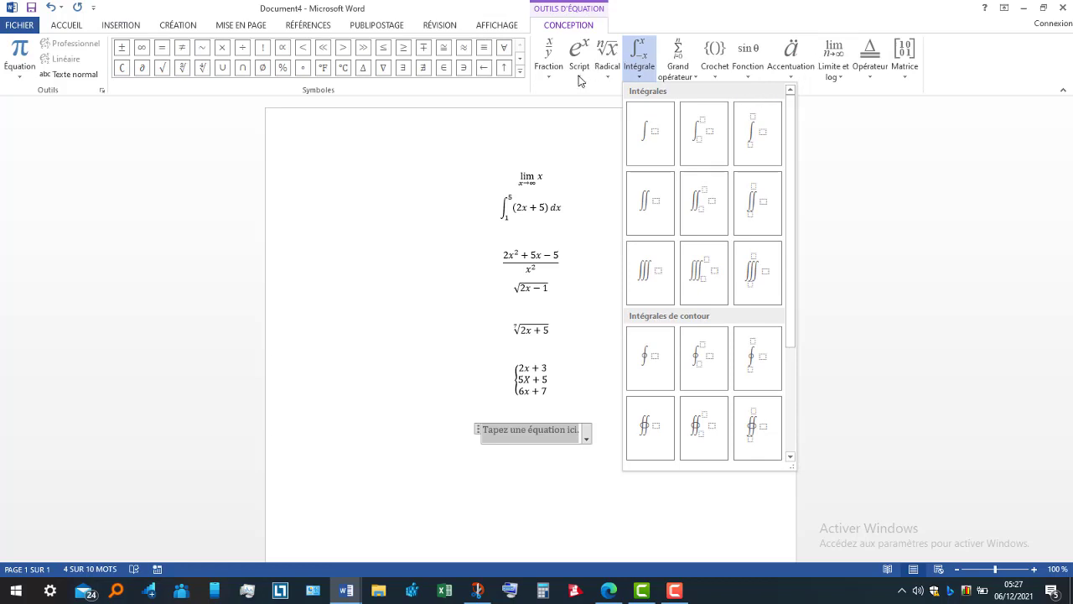
left_click(749, 78)
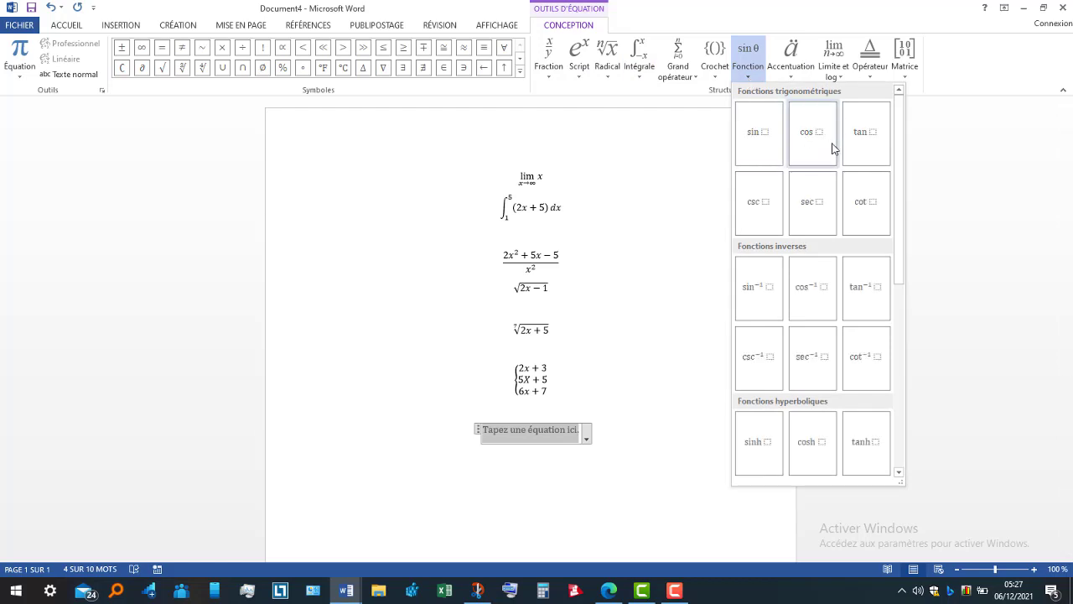
left_click(765, 138)
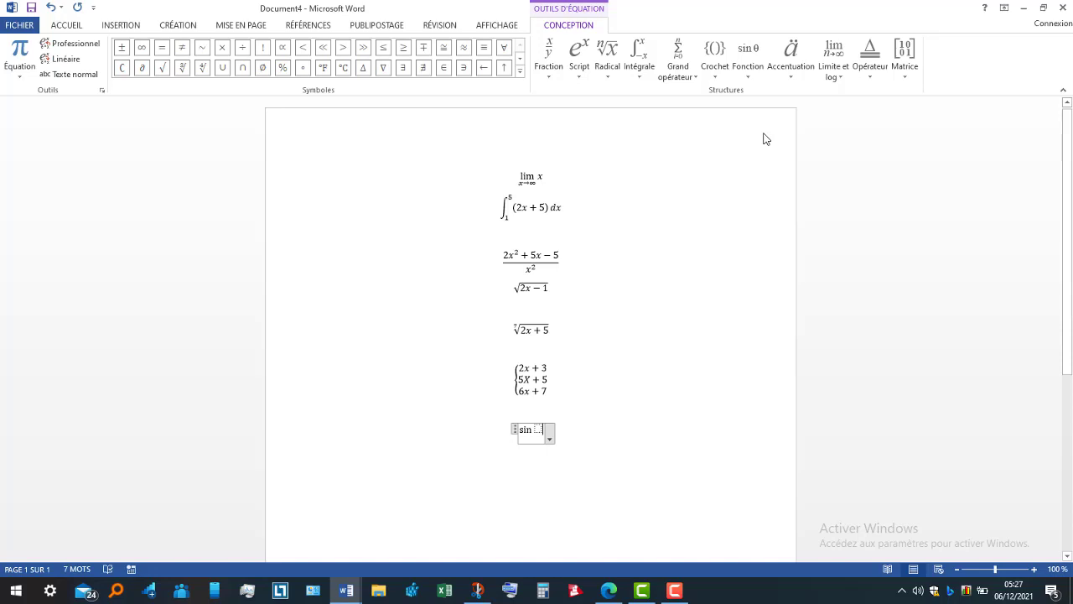
type(" X")
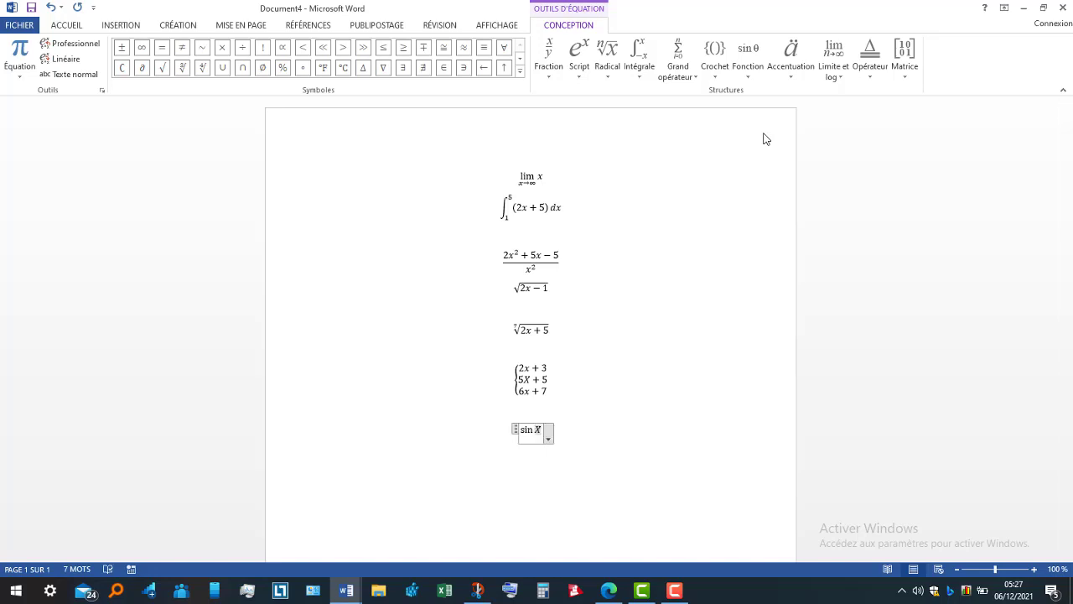
left_click(520, 75)
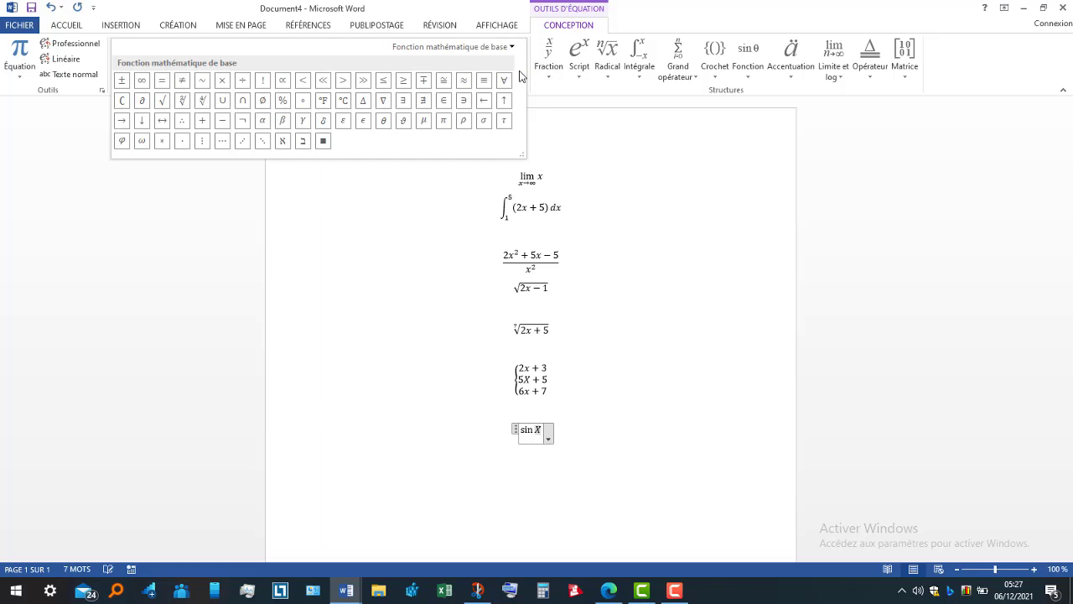
Step: Look through the quick Symbol list without inserting anything
left_click(432, 229)
left_click(119, 26)
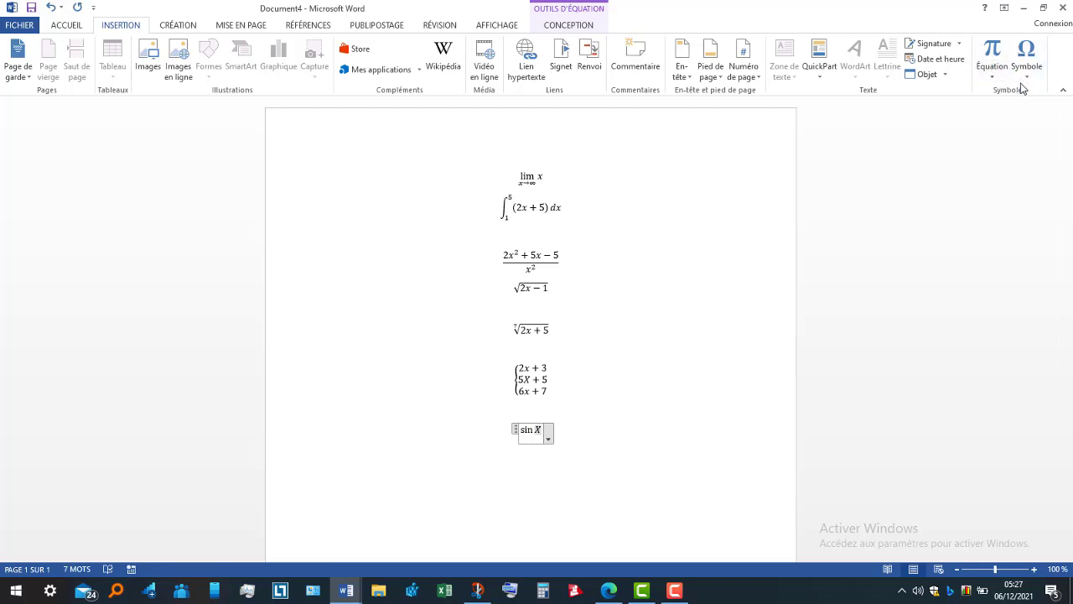
left_click(1027, 79)
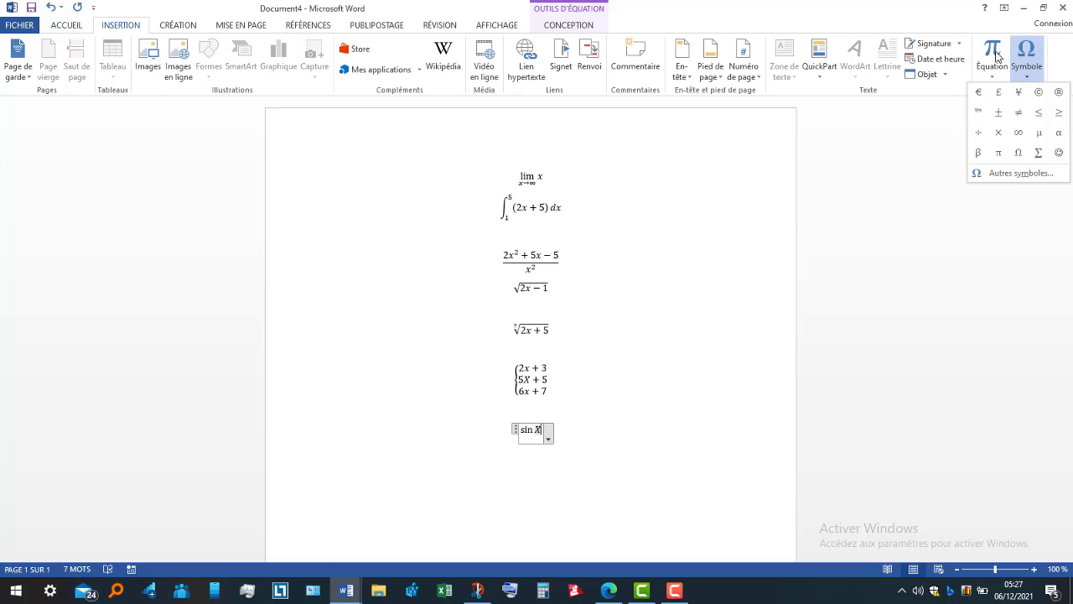
left_click(995, 55)
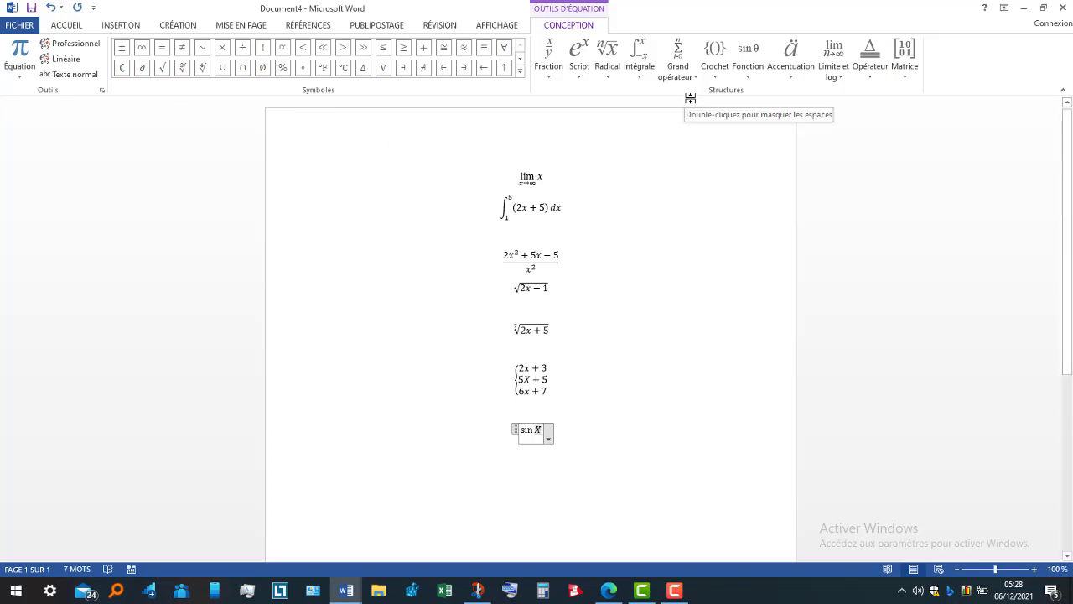
Step: Preview the large-operator templates without inserting, then move to the line below the sin equation
left_click(690, 75)
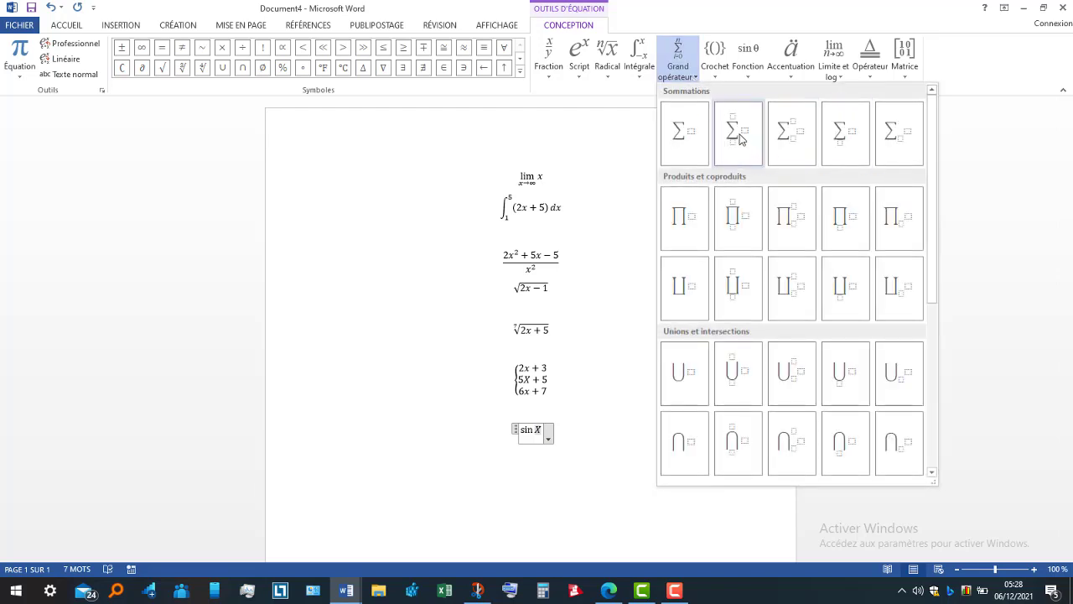
left_click(600, 433)
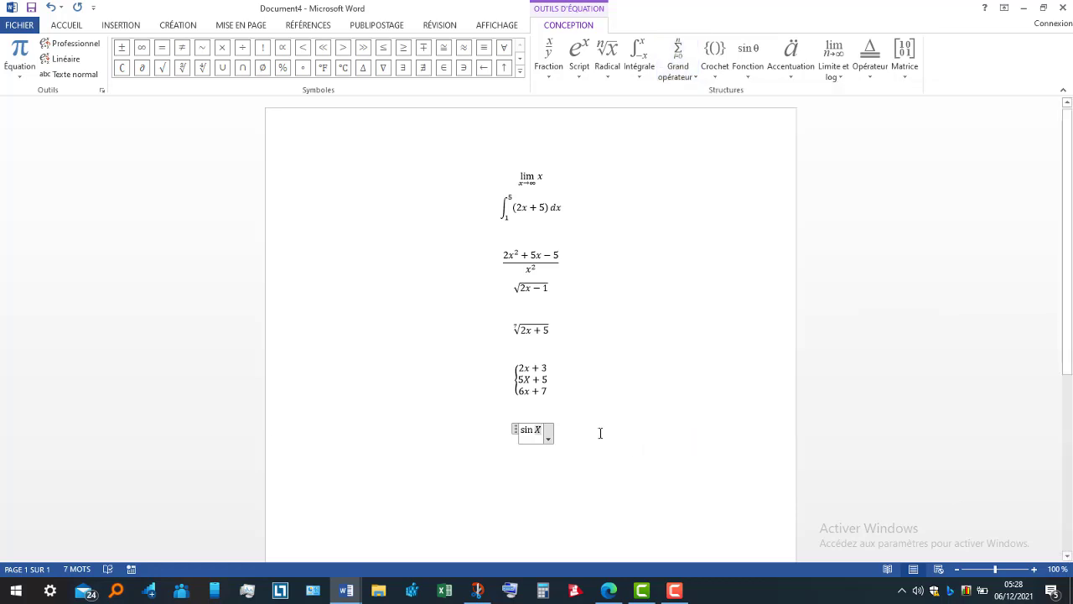
key("Down")
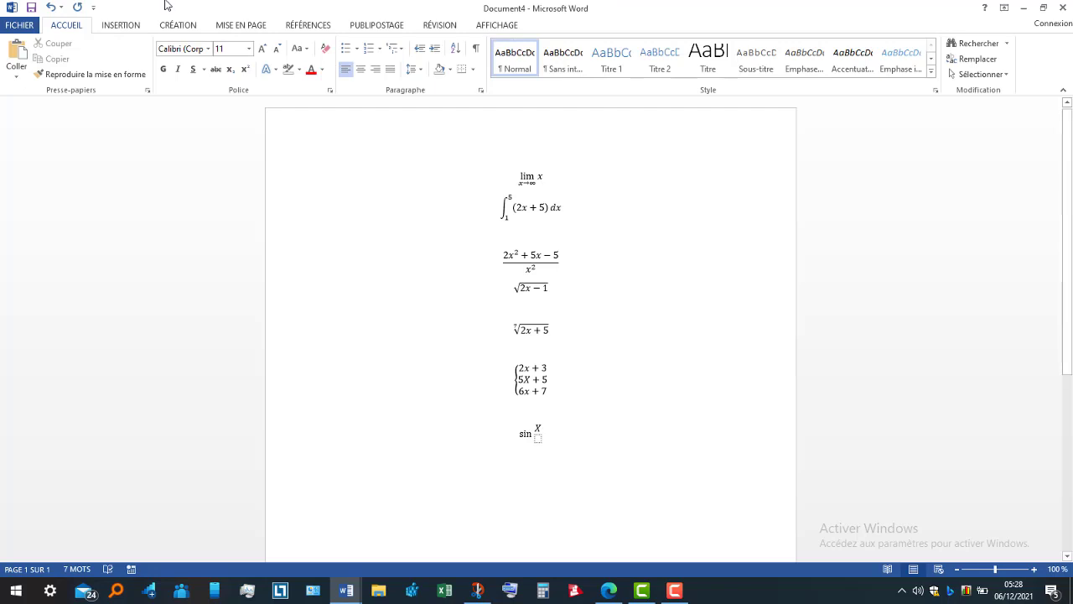
left_click(122, 26)
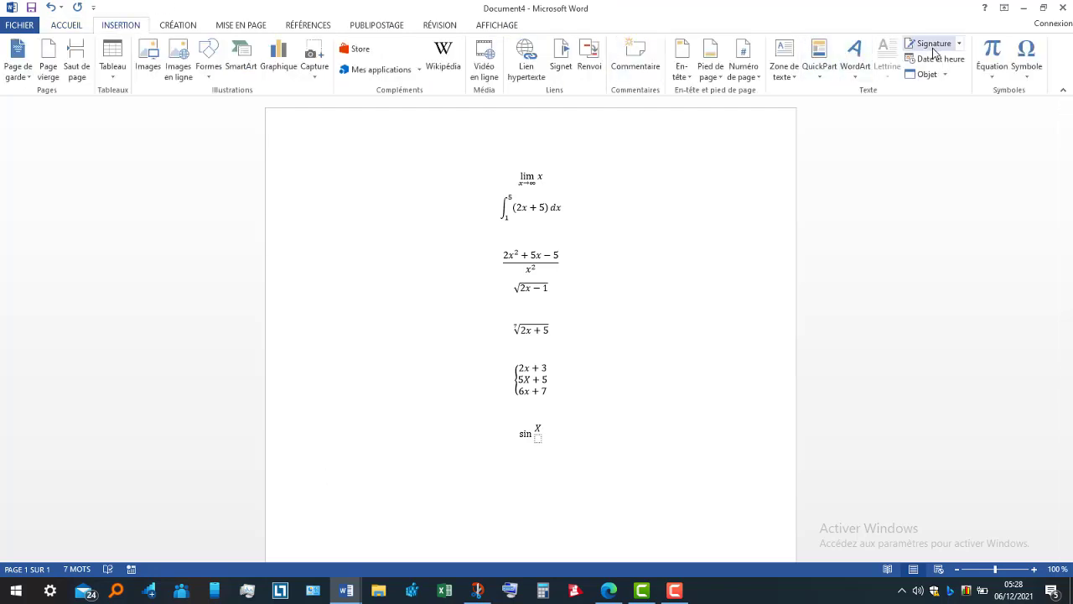
Step: Insert an empty equation and browse the Operator, Accent and Limit and Log galleries
left_click(993, 51)
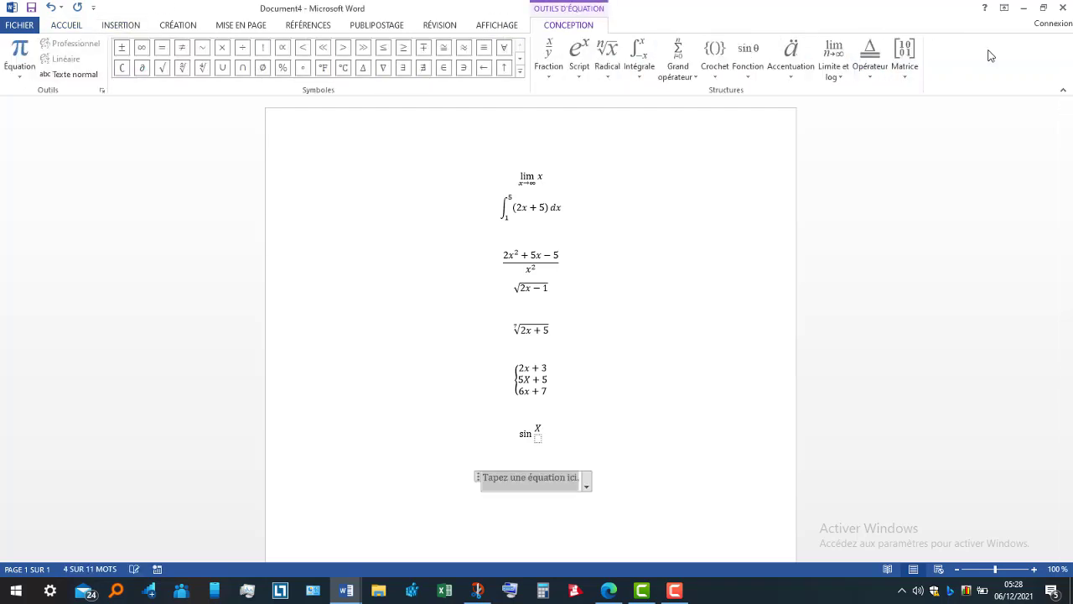
left_click(873, 58)
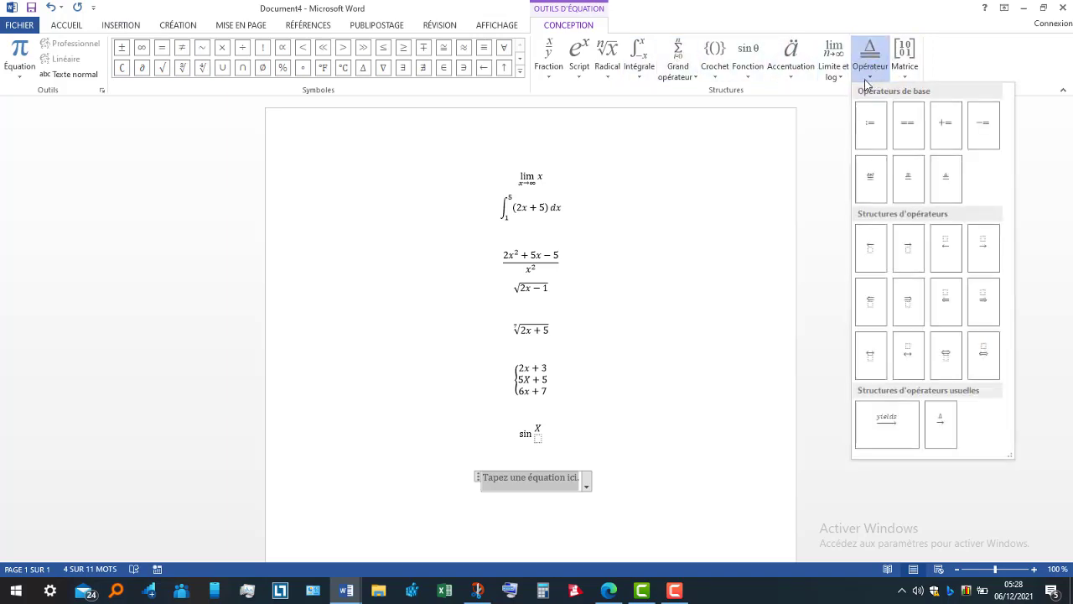
left_click(789, 79)
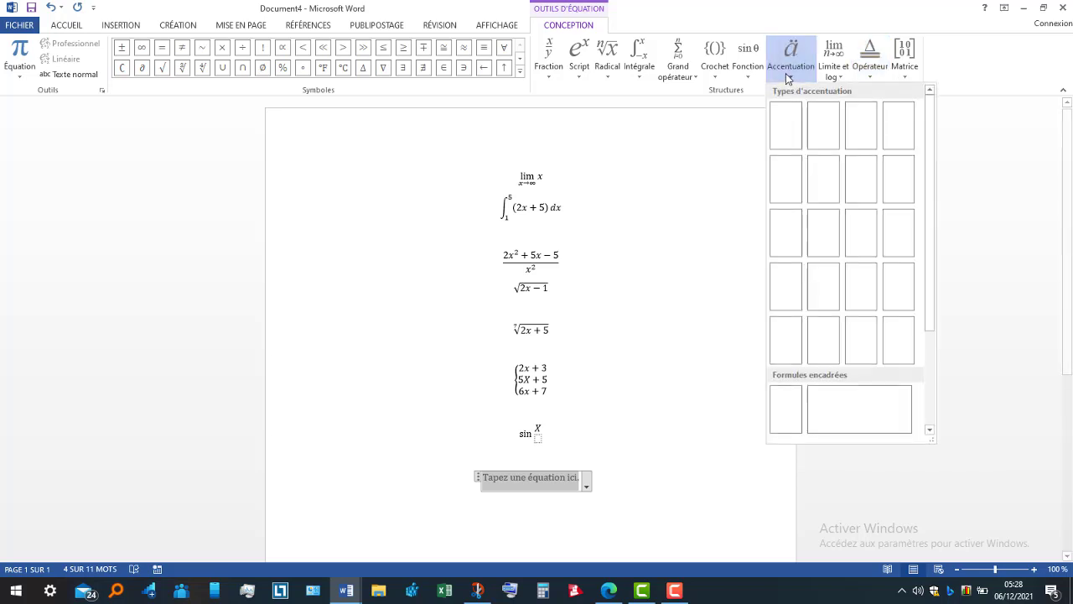
left_click(839, 75)
left_click(868, 80)
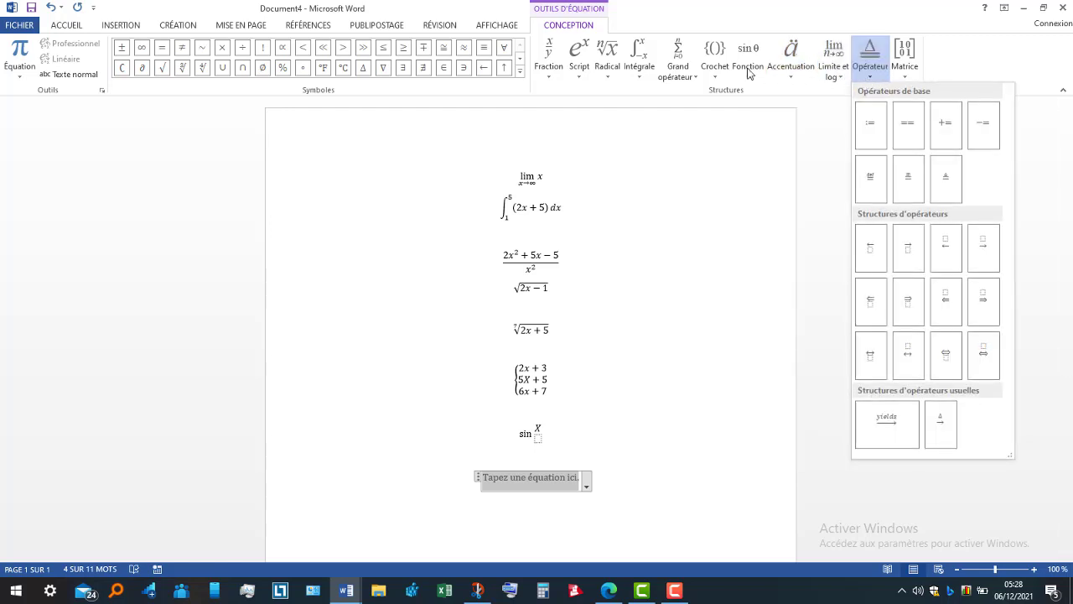
Step: Insert a summation template with upper and lower limits from the large-operator gallery
left_click(697, 77)
left_click(696, 78)
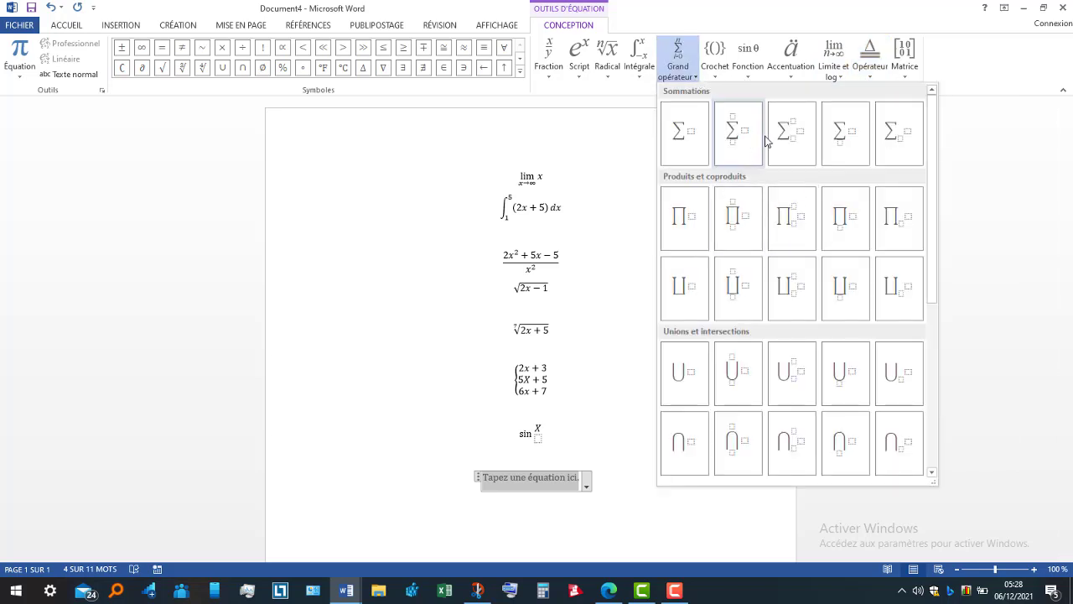
left_click(792, 134)
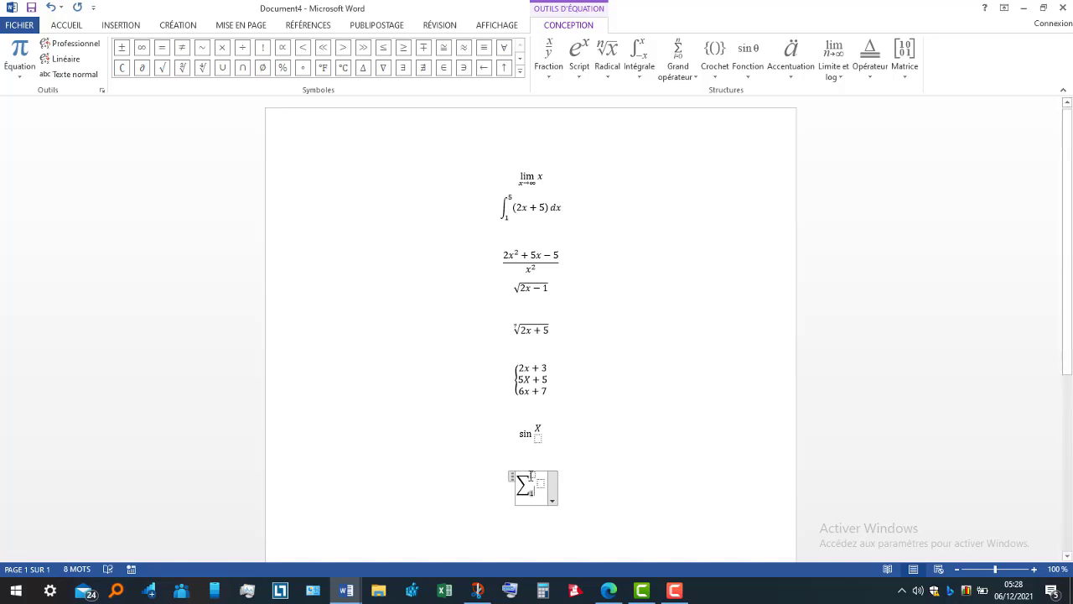
Step: Enter n as the summation's upper limit and f(x) as its summand
left_click(531, 475)
type("n")
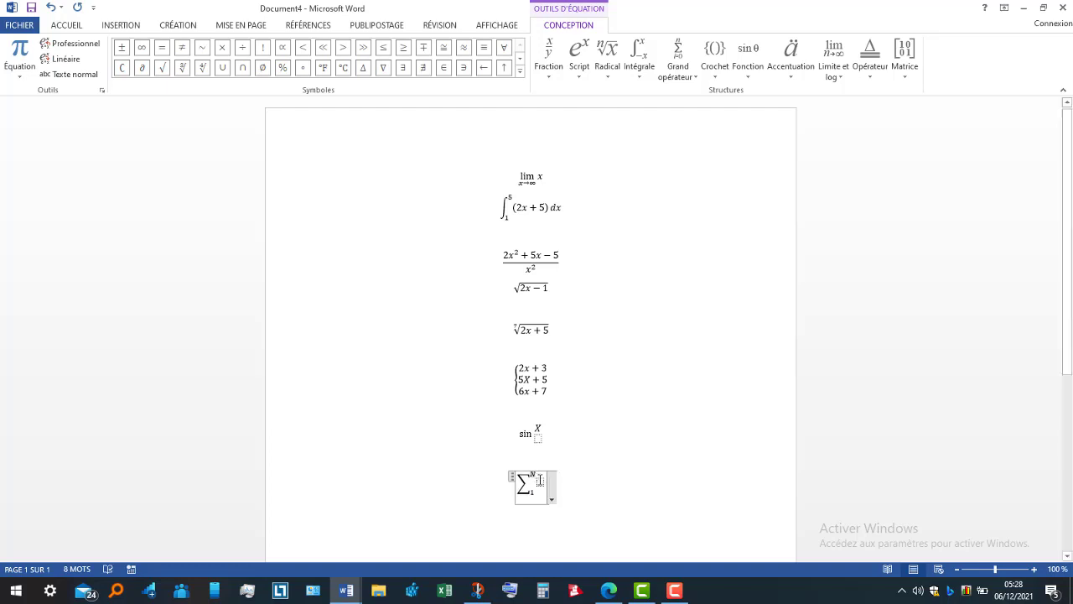
left_click(540, 480)
type("f(x)")
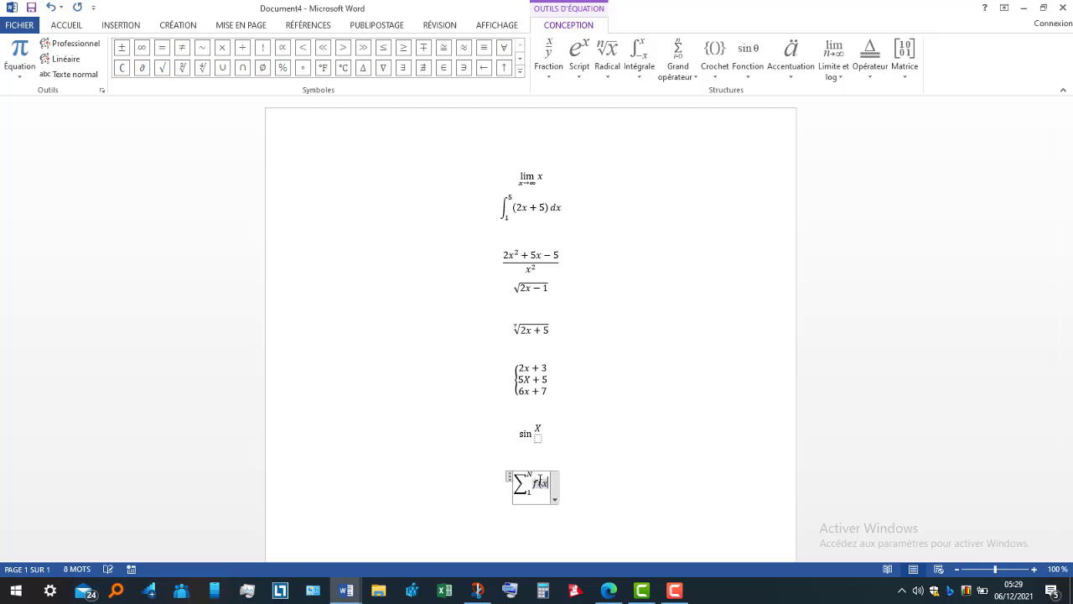
type(")")
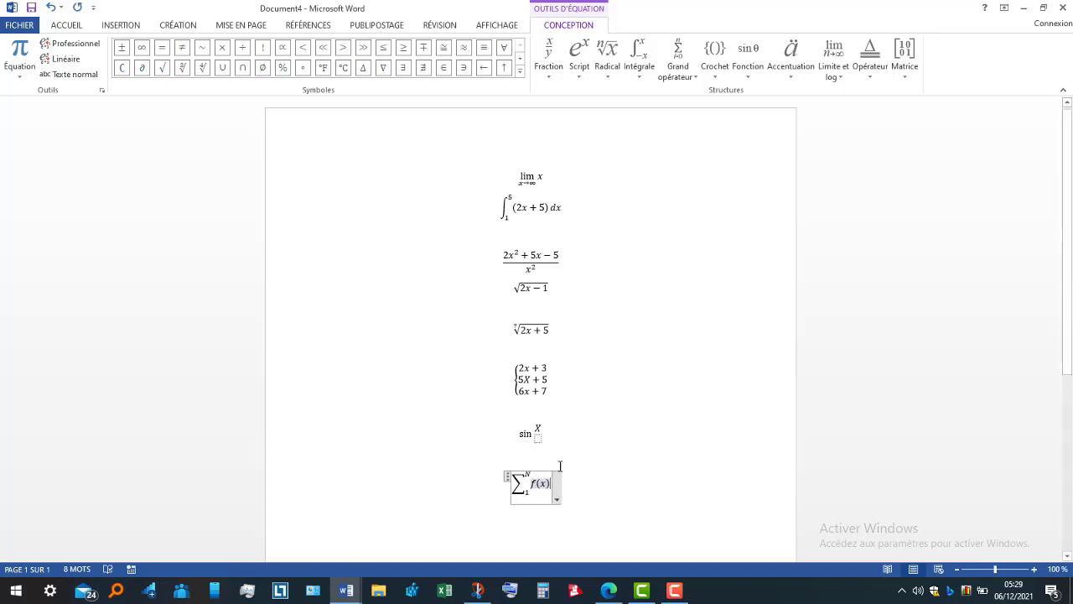